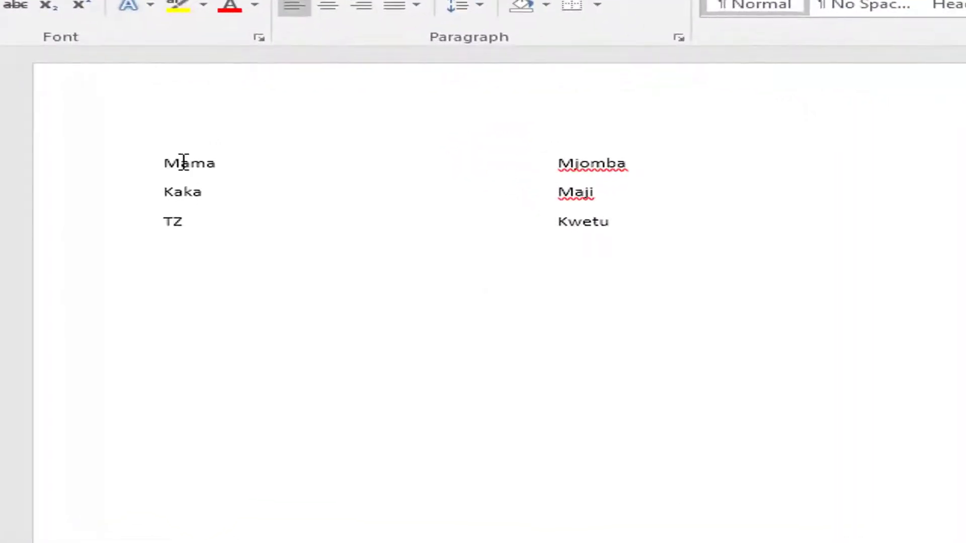
Step: Select the word lines Mama to TZ, Mjomba to Kwetu, then a Mama–Kaka–TZ block
drag(184, 162, 199, 216)
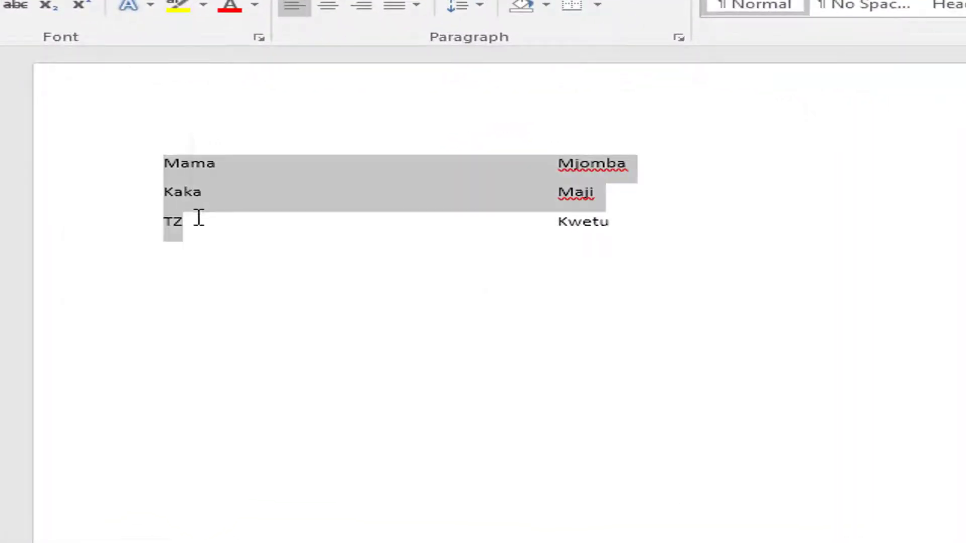
click(292, 247)
drag(558, 163, 639, 274)
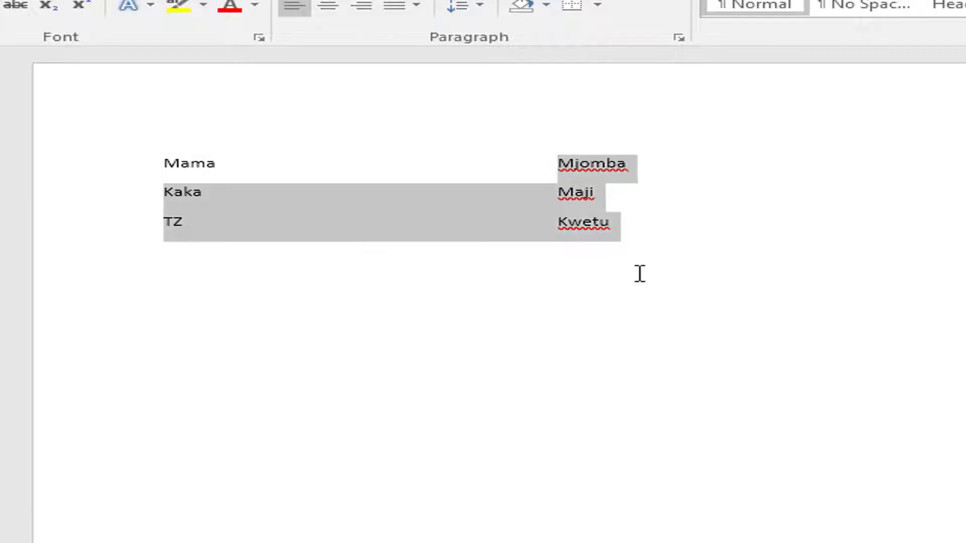
click(546, 175)
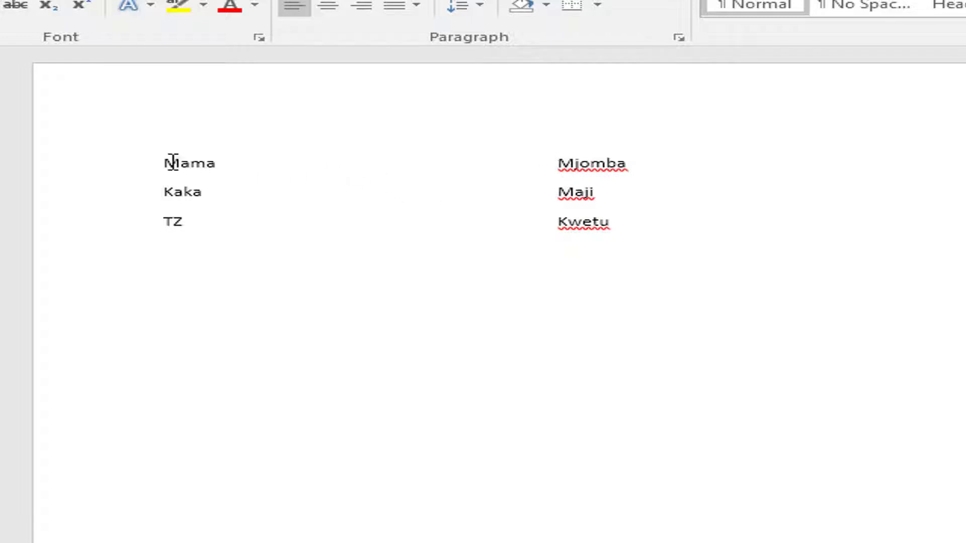
mouse_move(160, 160)
mouse_down()
mouse_move(213, 223)
mouse_move(227, 223)
mouse_up()
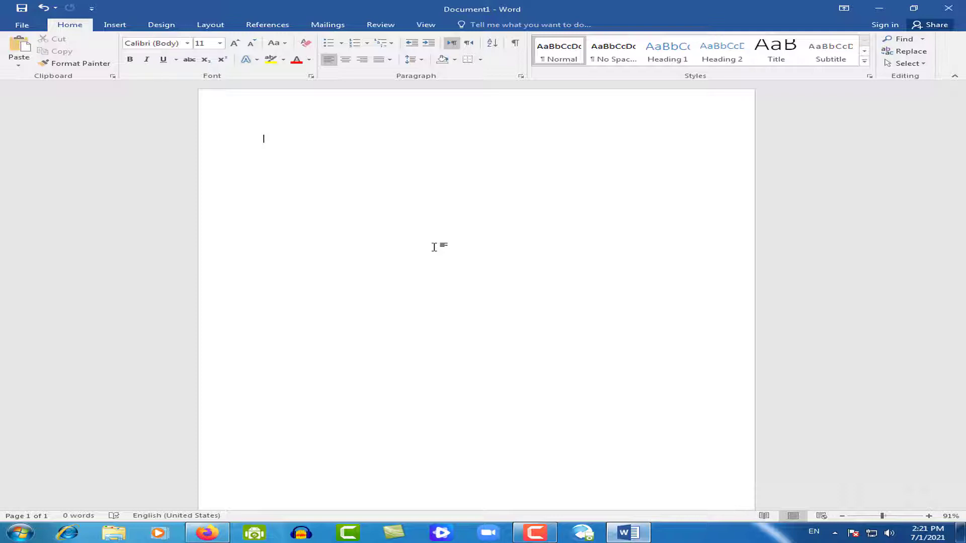
Step: Generate sample paragraphs with the =rand() formula, starting 'Video provides a powerful way…'
text(=ra)
text(nd()
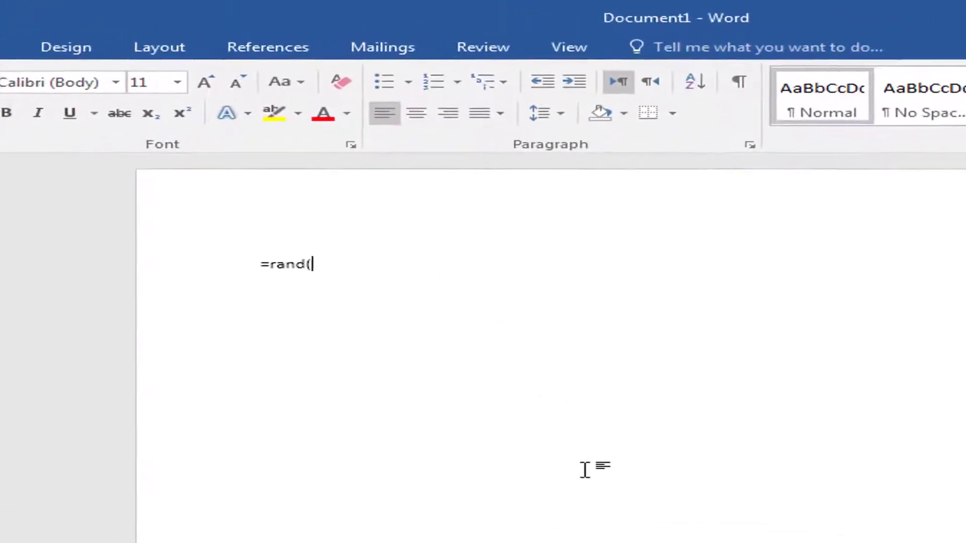
text())
key(Return)
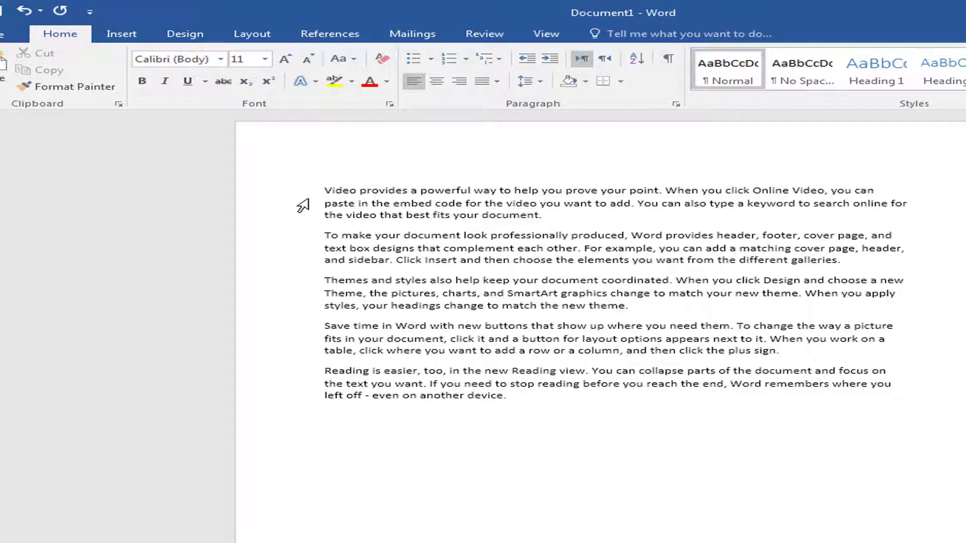
drag(324, 190, 539, 215)
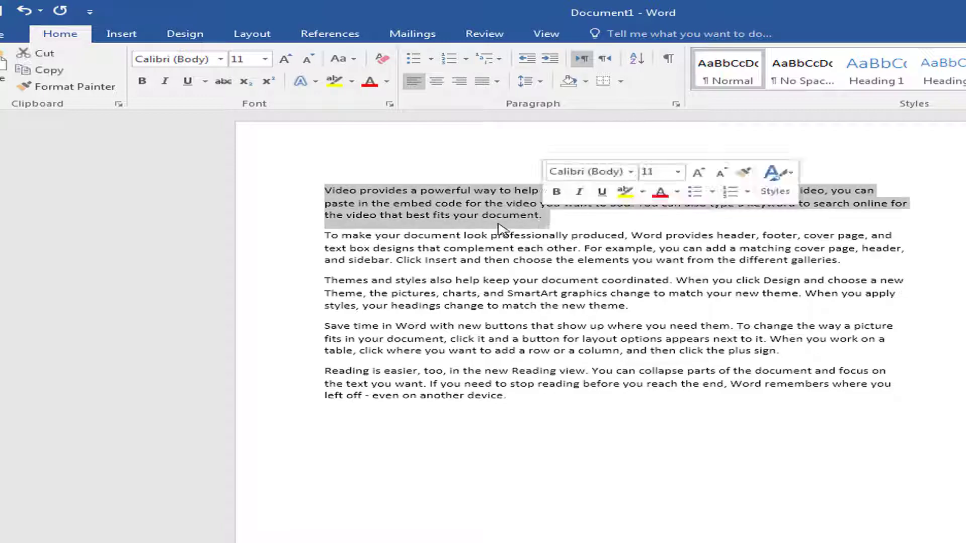
mouse_move(359, 190)
mouse_down()
mouse_move(493, 194)
mouse_move(556, 221)
mouse_move(595, 203)
mouse_up()
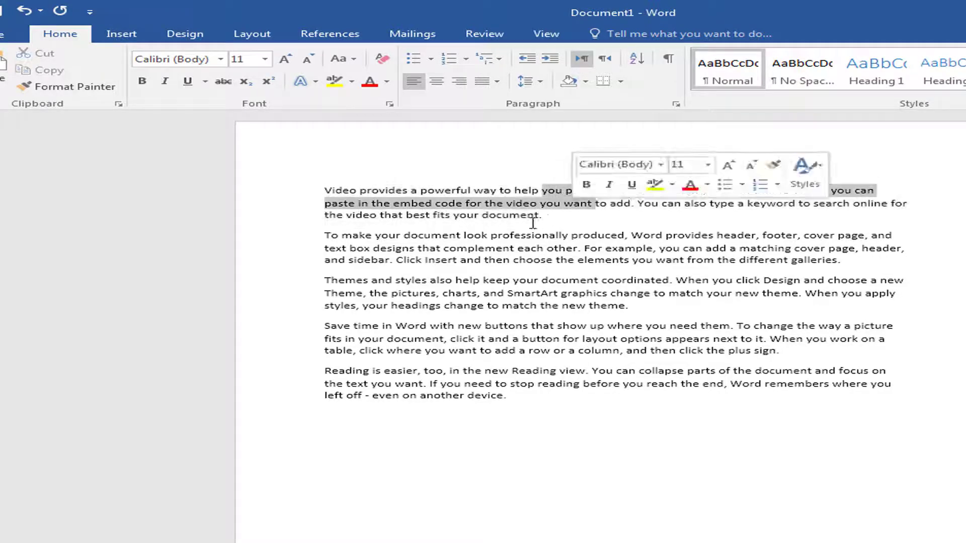
click(497, 203)
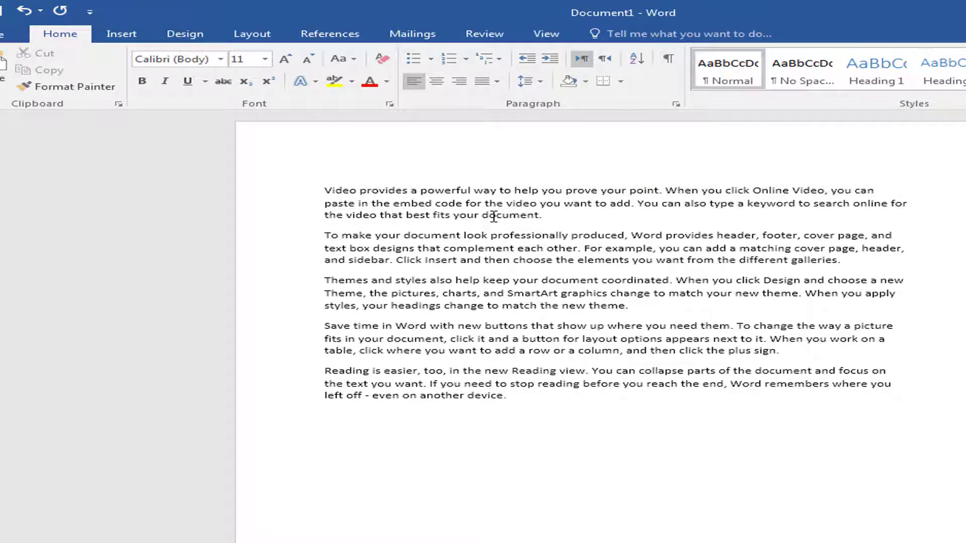
click(280, 199)
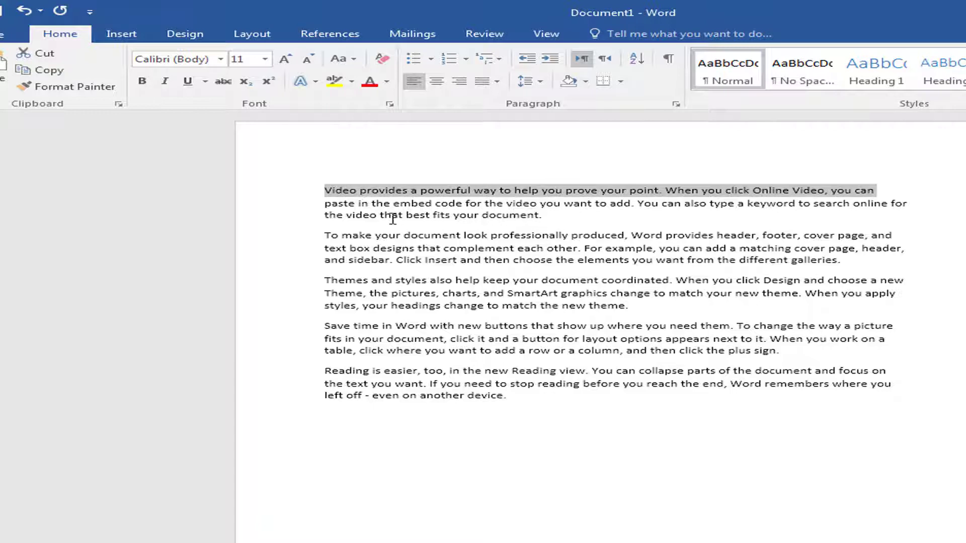
triple_click(360, 203)
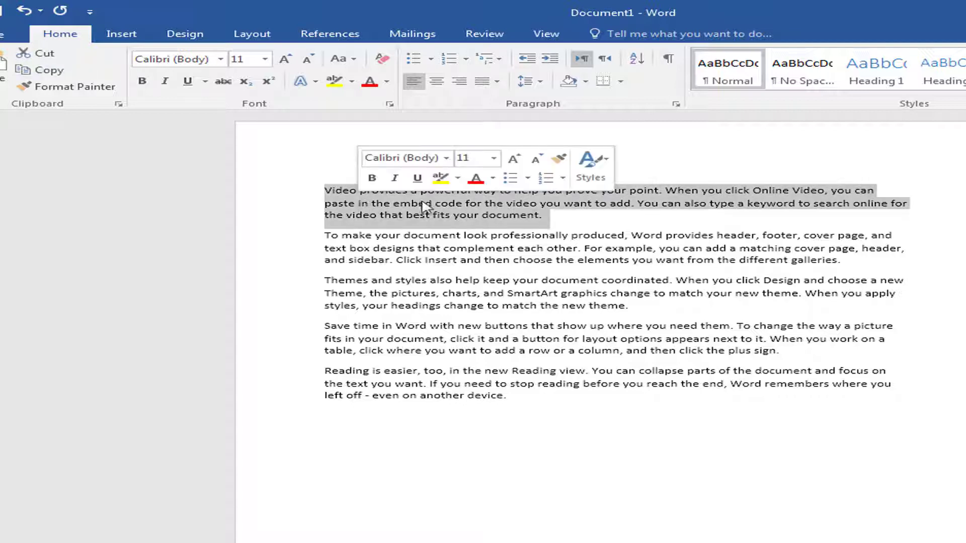
click(571, 214)
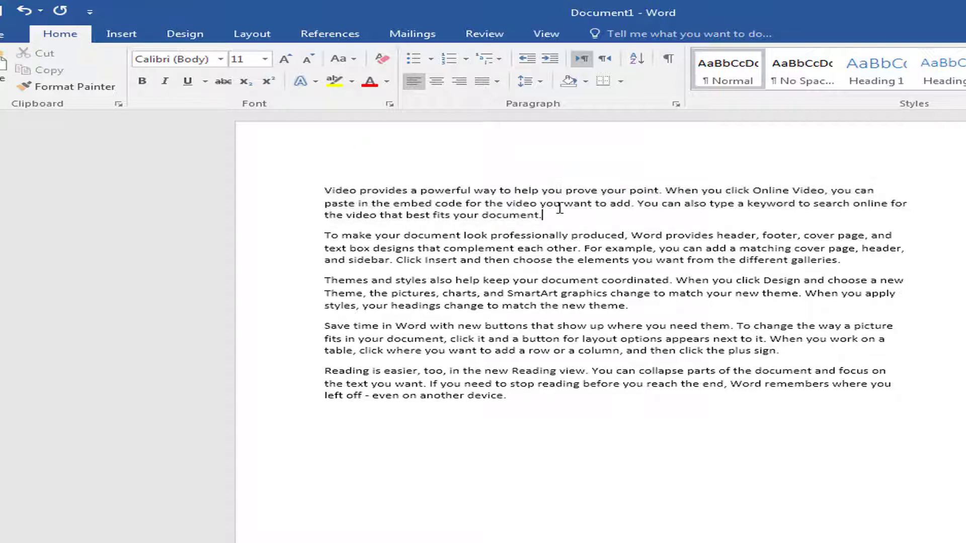
double_click(277, 199)
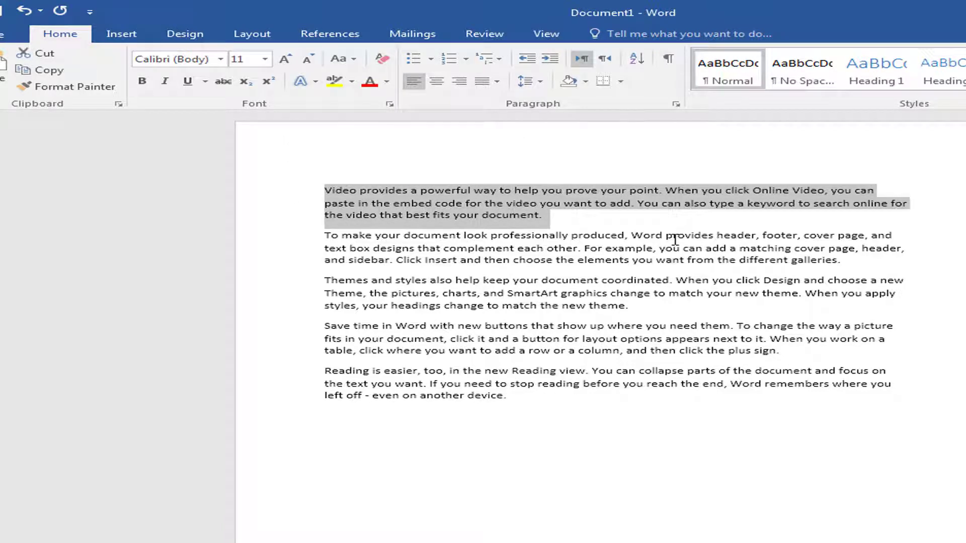
click(575, 232)
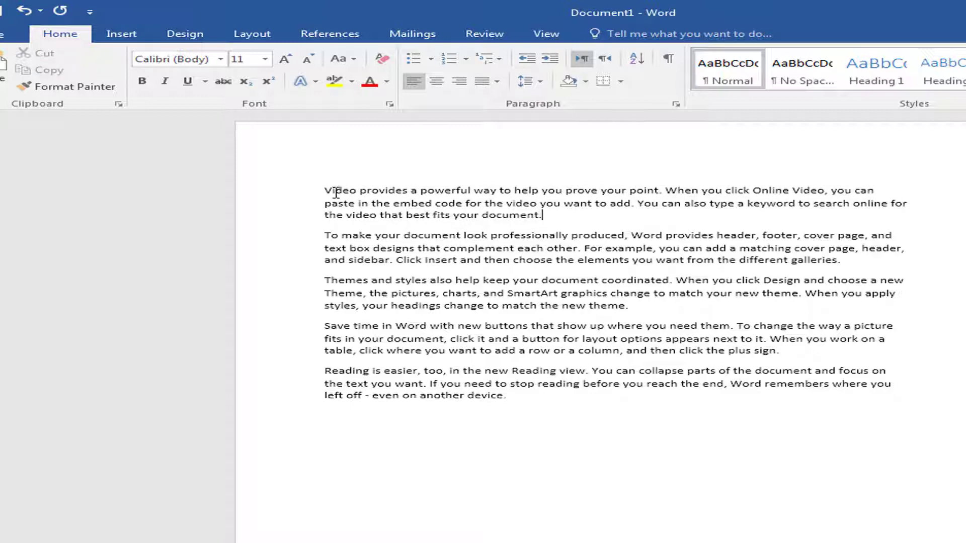
mouse_move(326, 191)
mouse_down()
mouse_move(475, 222)
mouse_move(532, 261)
mouse_up()
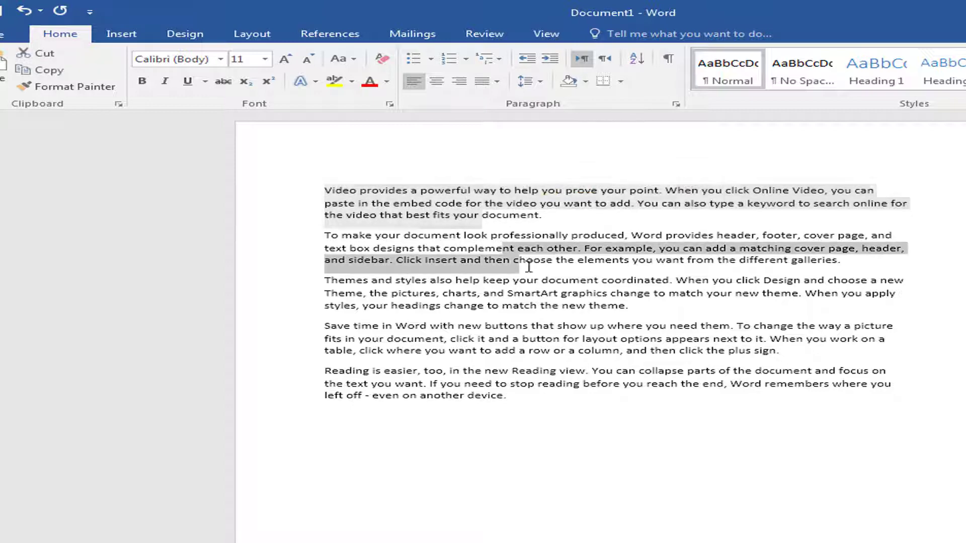
drag(400, 204, 455, 261)
click(492, 308)
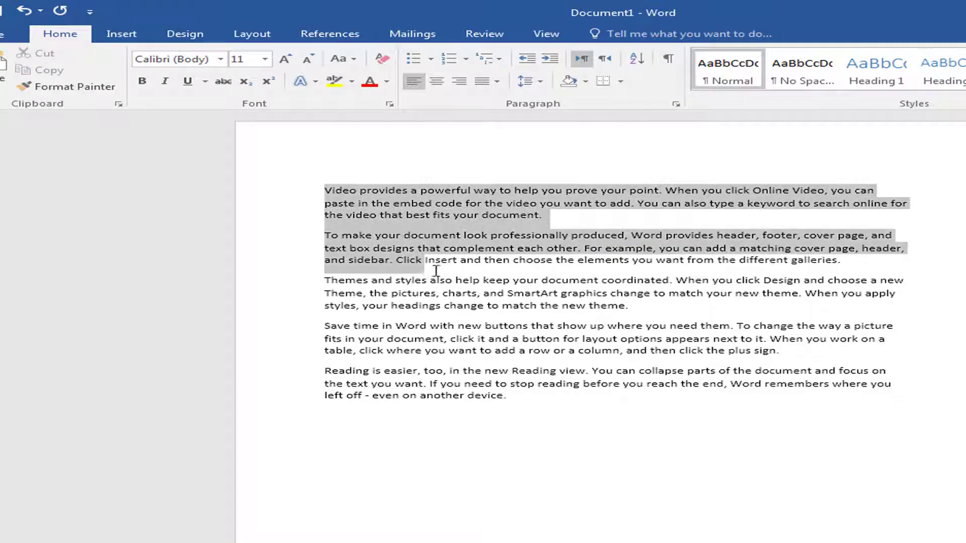
drag(325, 191, 465, 339)
click(549, 353)
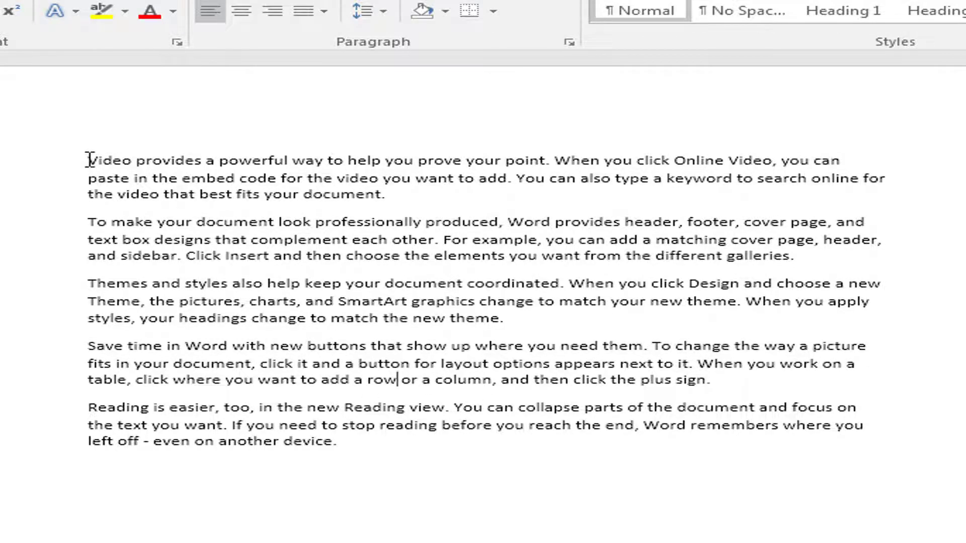
click(420, 380)
click(87, 160)
shift+click(520, 380)
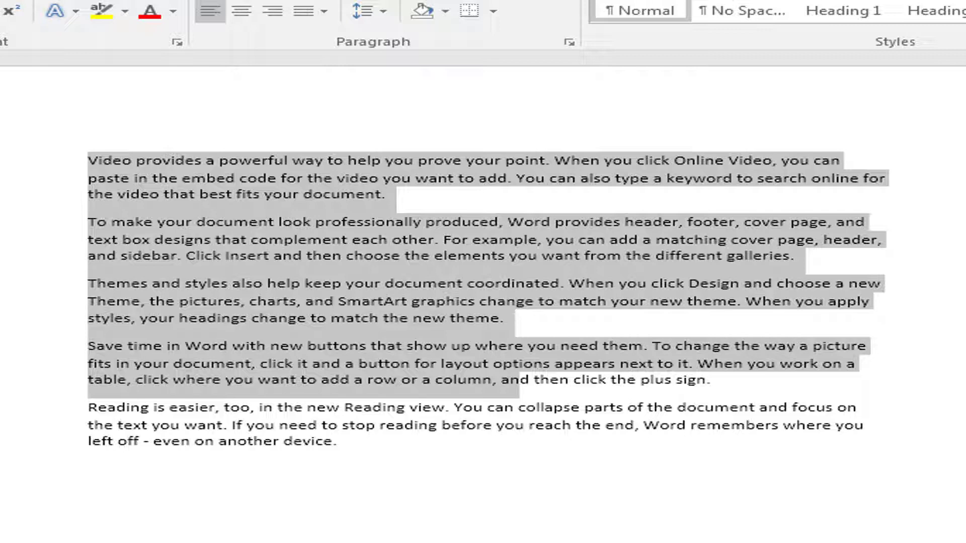
click(430, 363)
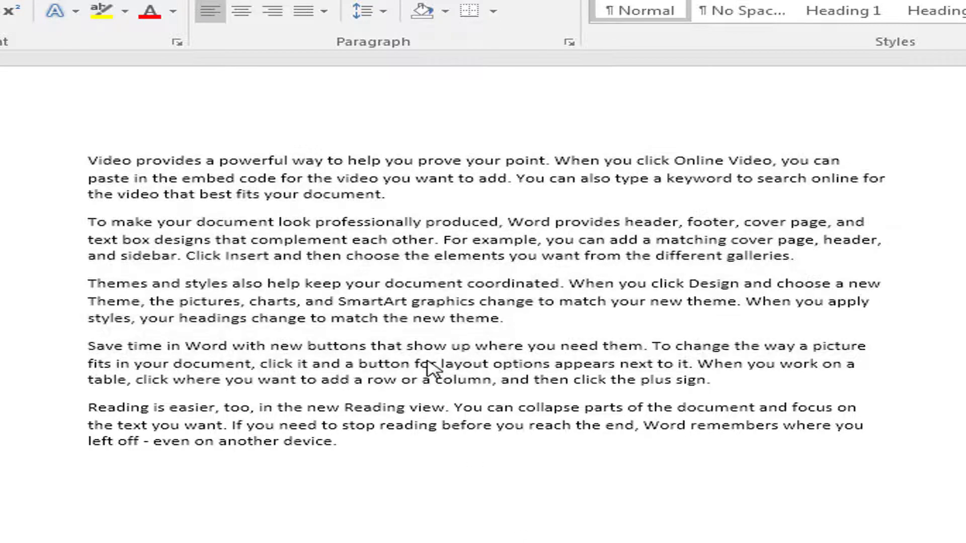
mouse_move(88, 160)
mouse_down()
mouse_move(432, 341)
mouse_move(370, 348)
mouse_up()
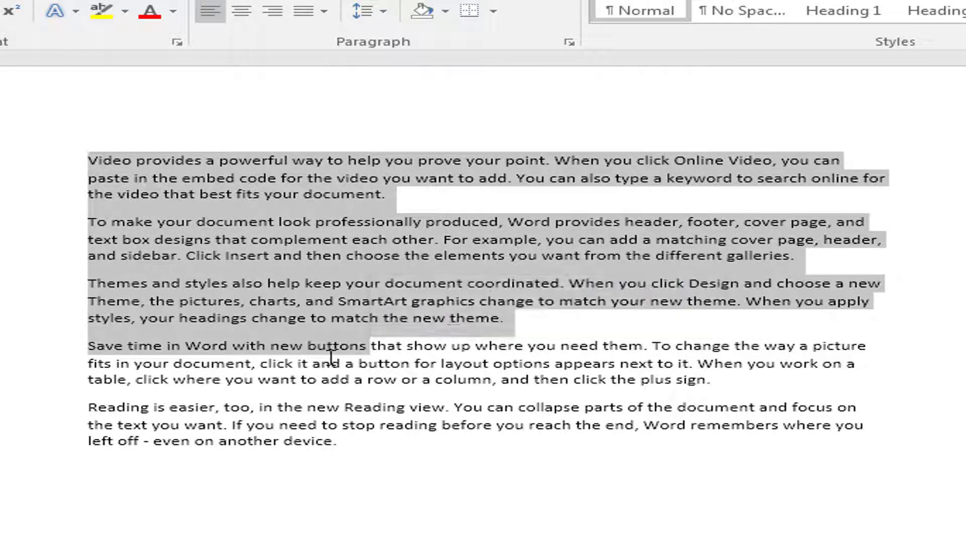
click(332, 364)
drag(236, 194, 403, 217)
drag(319, 240, 359, 277)
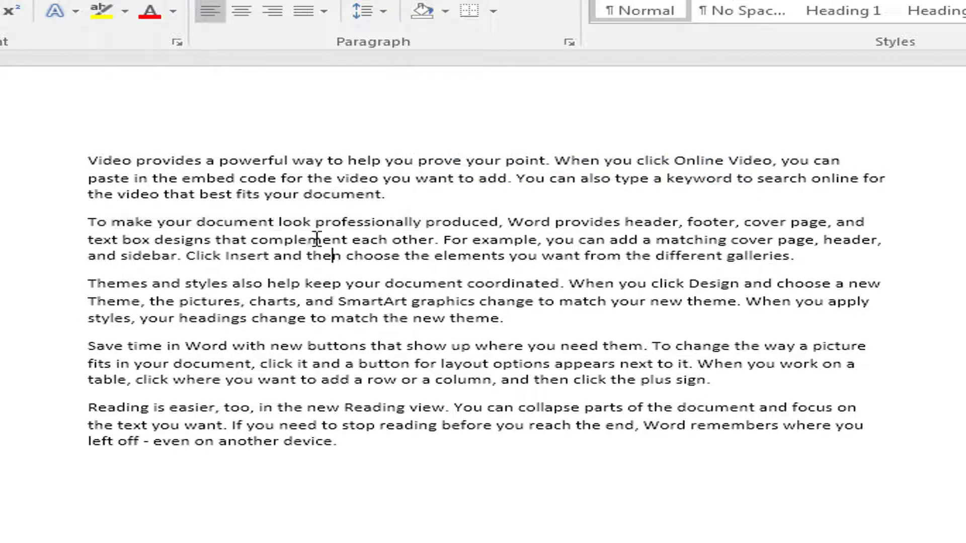
click(325, 344)
drag(260, 363, 359, 363)
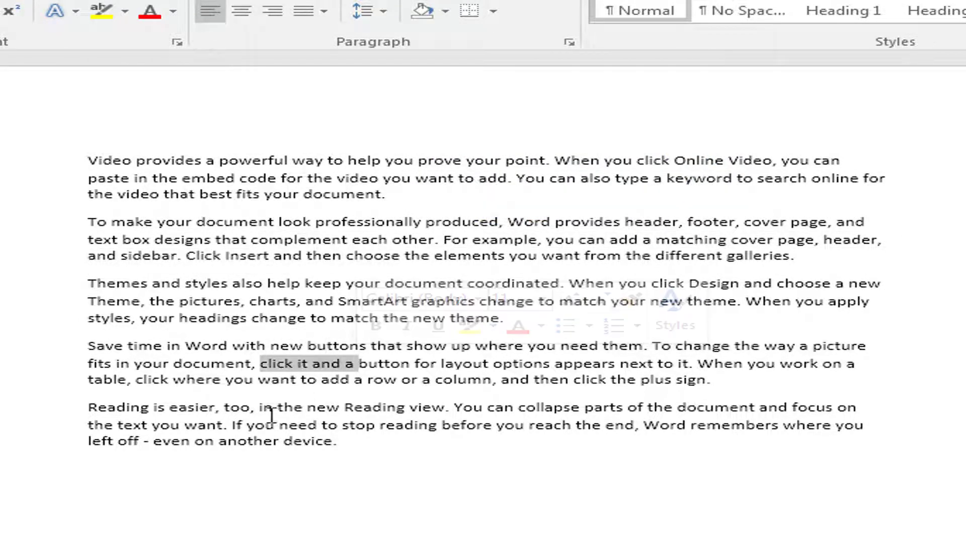
drag(284, 442, 336, 443)
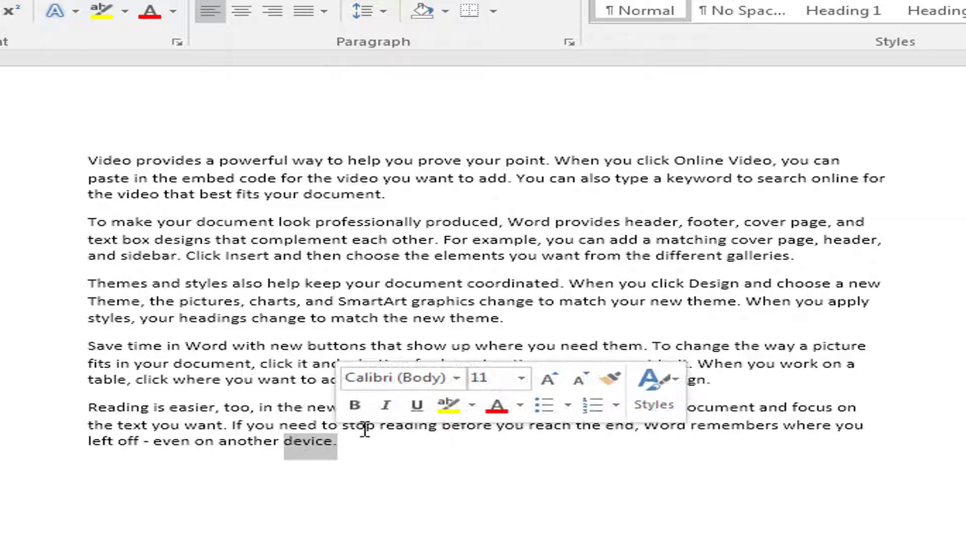
Step: Select paragraph two's first sentence, then Ctrl-add further phrases ending with 'device'
click(259, 223)
ctrl+click(199, 220)
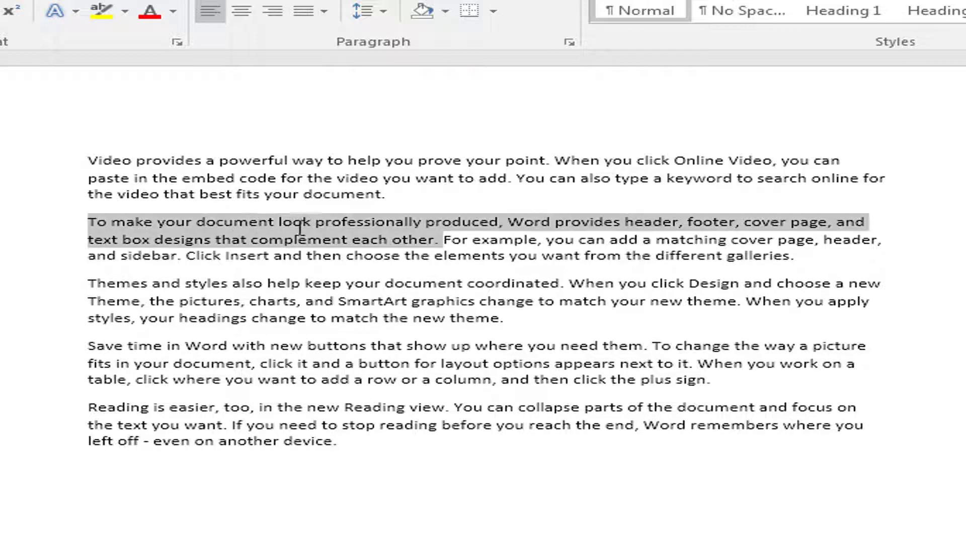
click(295, 240)
ctrl+click(333, 240)
drag(312, 317, 380, 317)
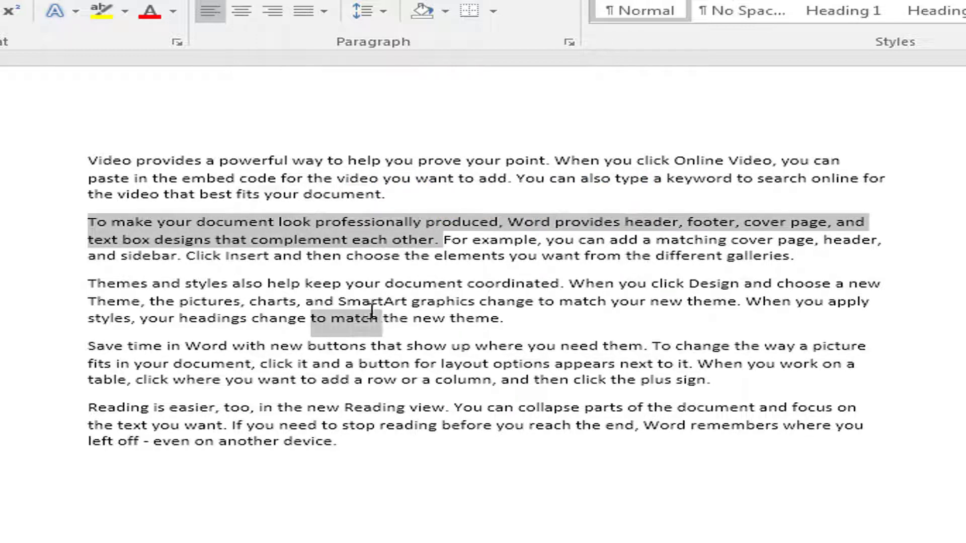
drag(345, 407, 444, 408)
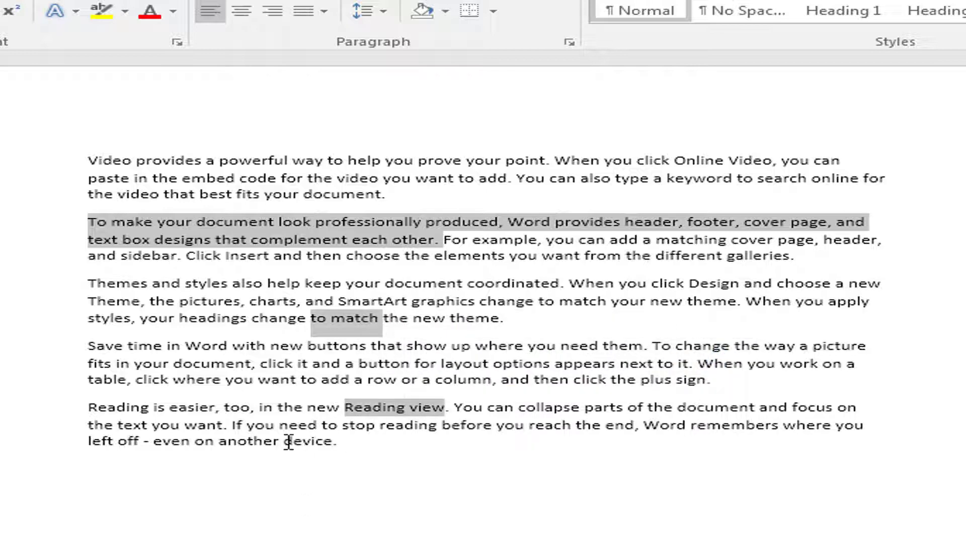
drag(284, 443, 339, 447)
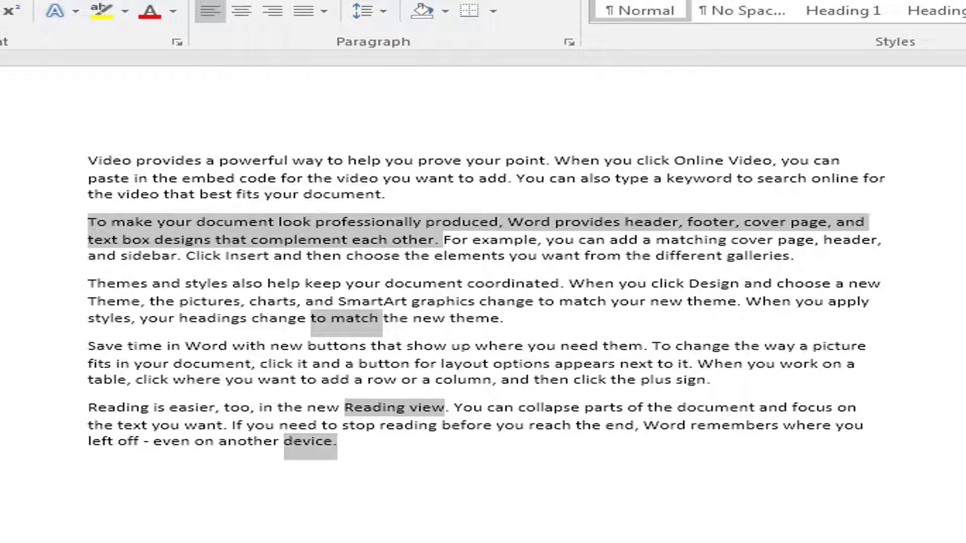
Step: Drop the scattered phrase selections and select the entire sample text with Ctrl+A
click(88, 155)
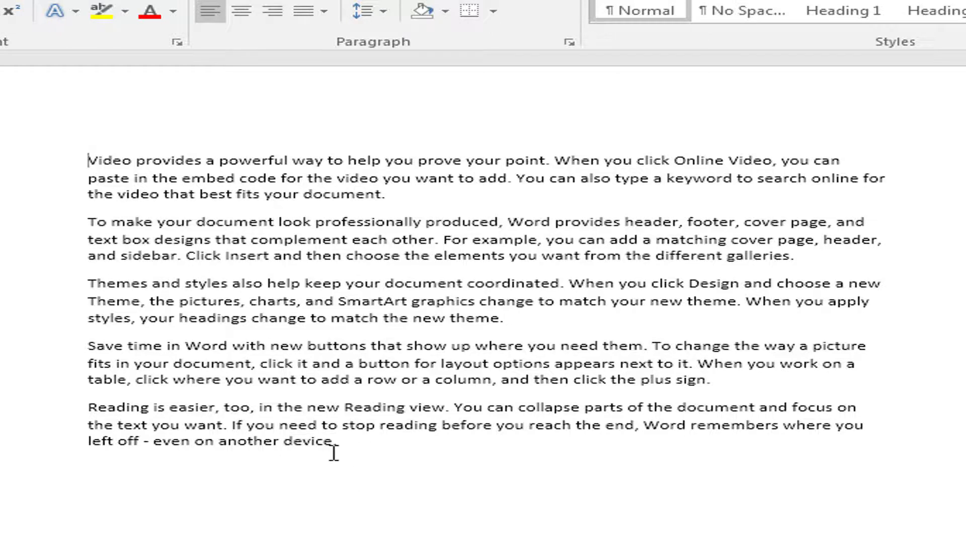
drag(335, 445, 343, 453)
click(88, 160)
shift+click(351, 448)
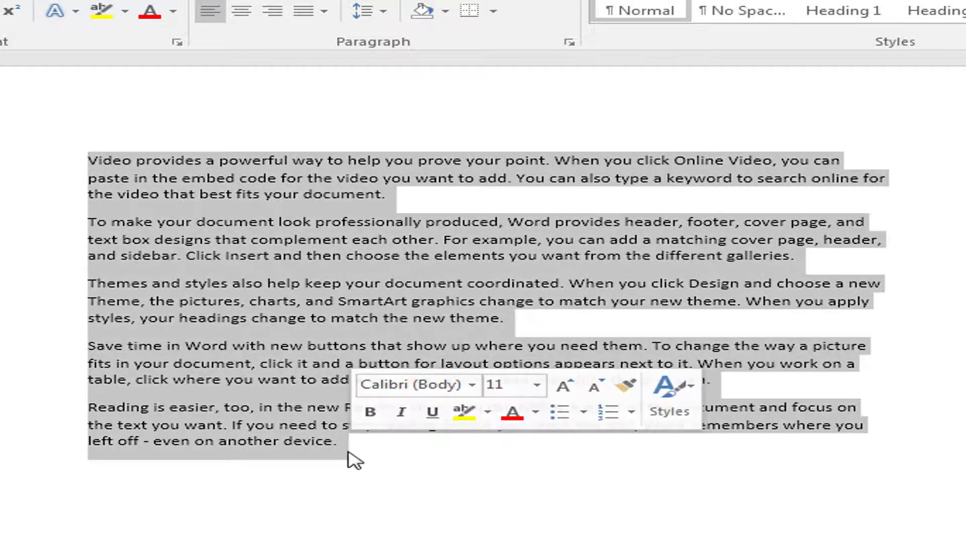
click(351, 456)
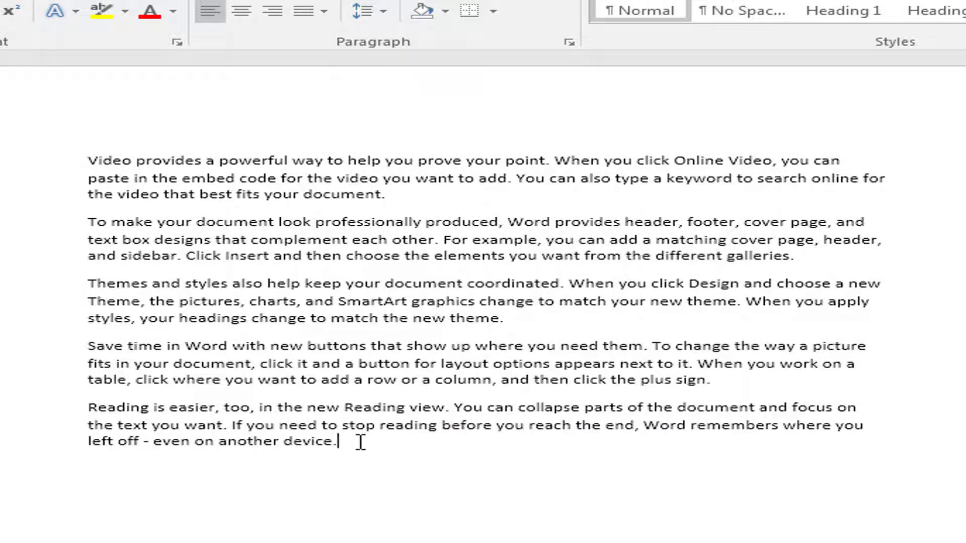
shift+click(91, 160)
click(315, 318)
key(ctrl+a)
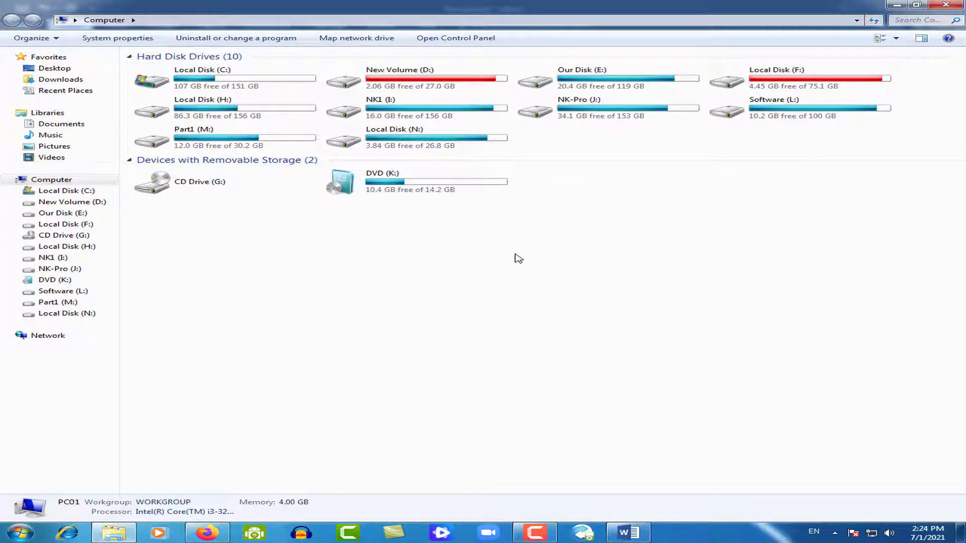
Step: Open Local Disk (H:) and select the folders from Any Video Converter through My Nia Course
double_click(199, 115)
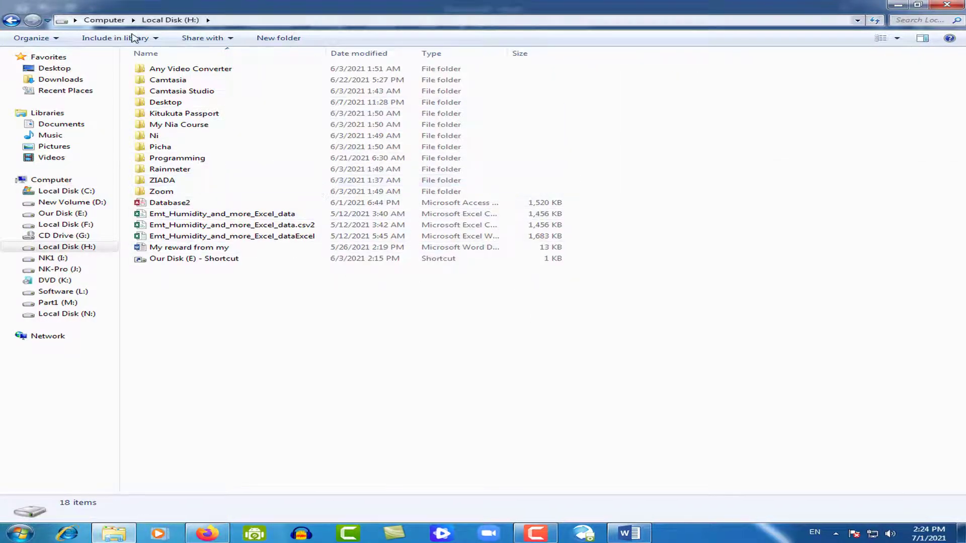
click(191, 156)
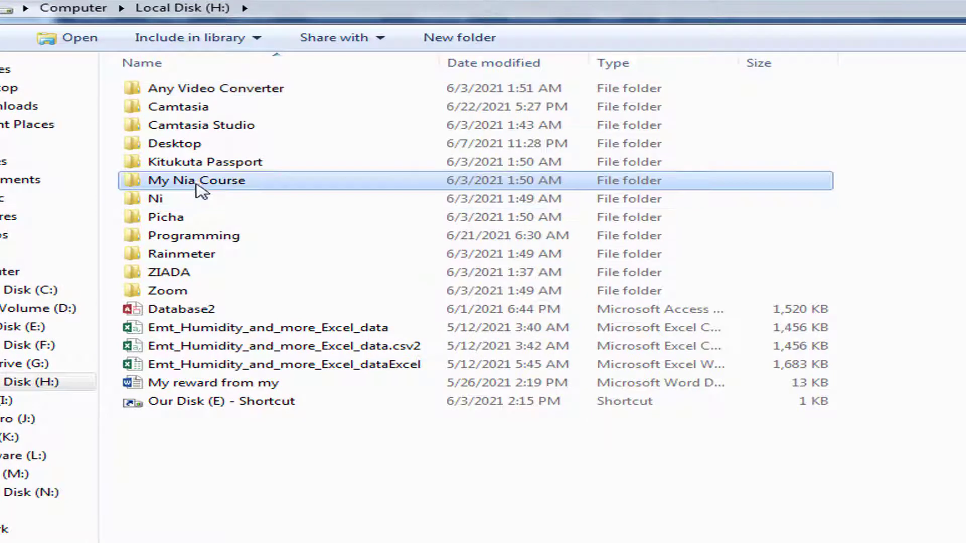
click(215, 94)
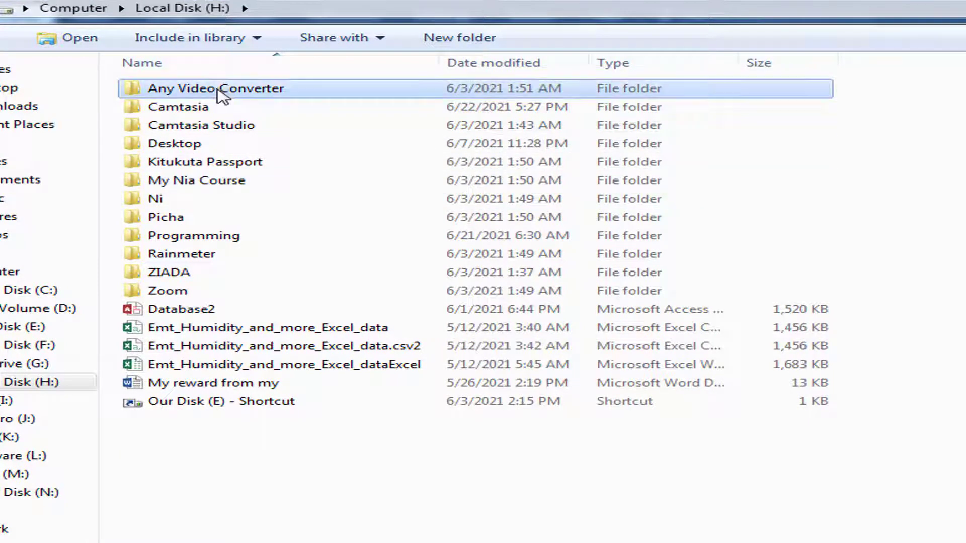
shift+click(208, 183)
Step: Select Programming, then Ctrl-add Kitukuta Passport and Camtasia to the selection
click(486, 238)
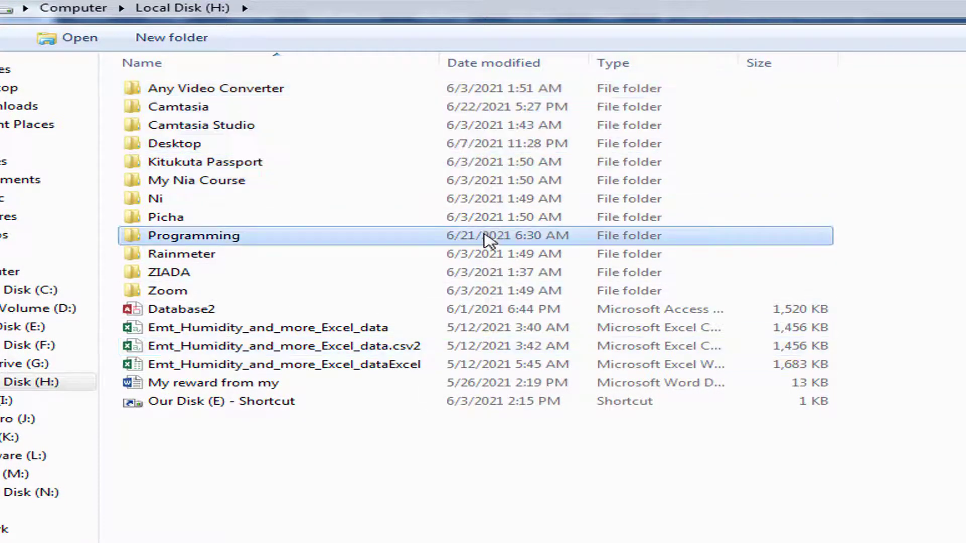
ctrl+click(146, 162)
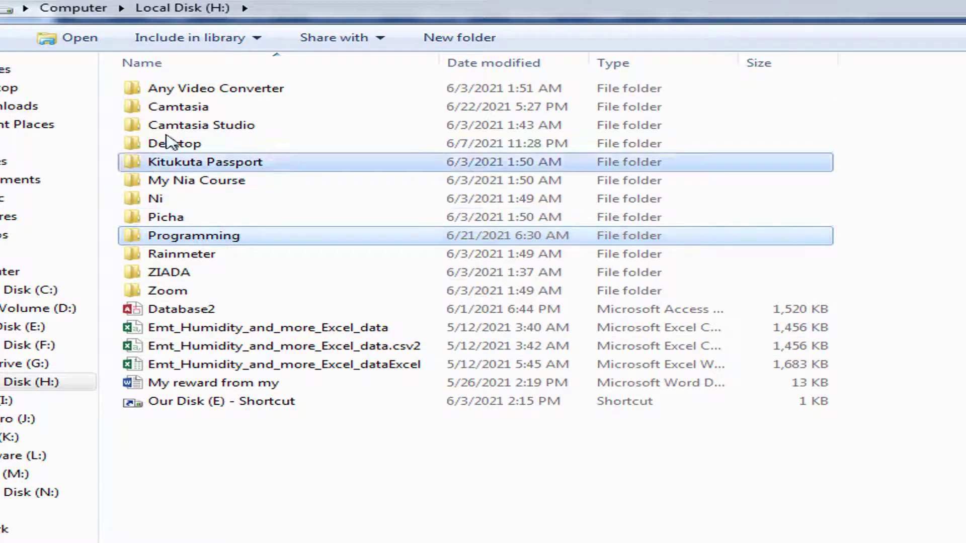
ctrl+click(182, 110)
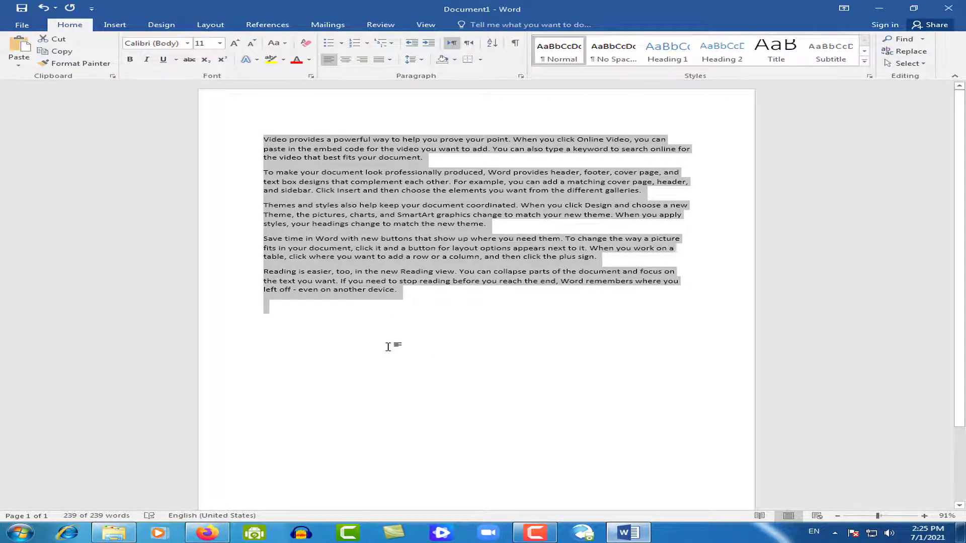
Step: Undo the sample paragraphs to restore the Mama/Mjomba, Kaka/Maji, TZ/Kwetu lines
click(408, 328)
key(ctrl+z)
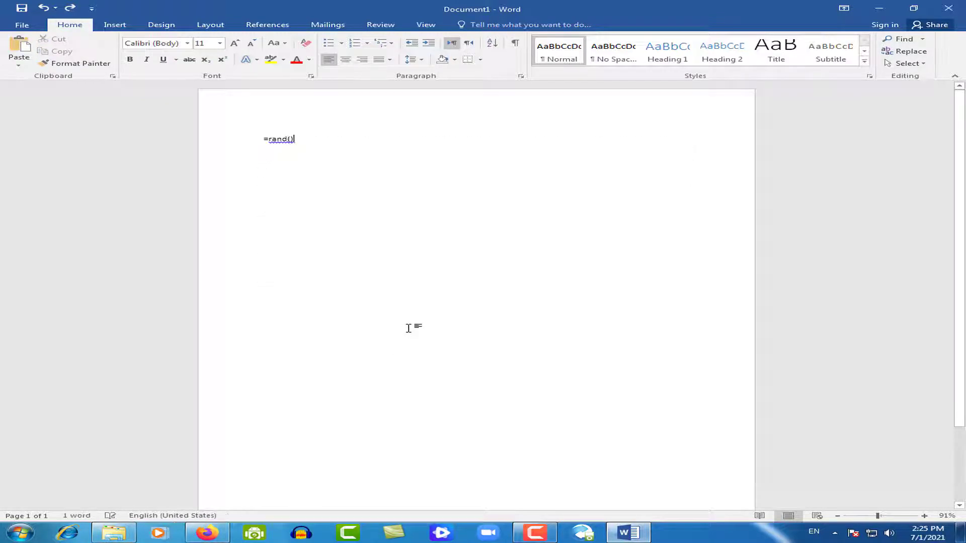
key(ctrl+z)
key(ctrl+z)
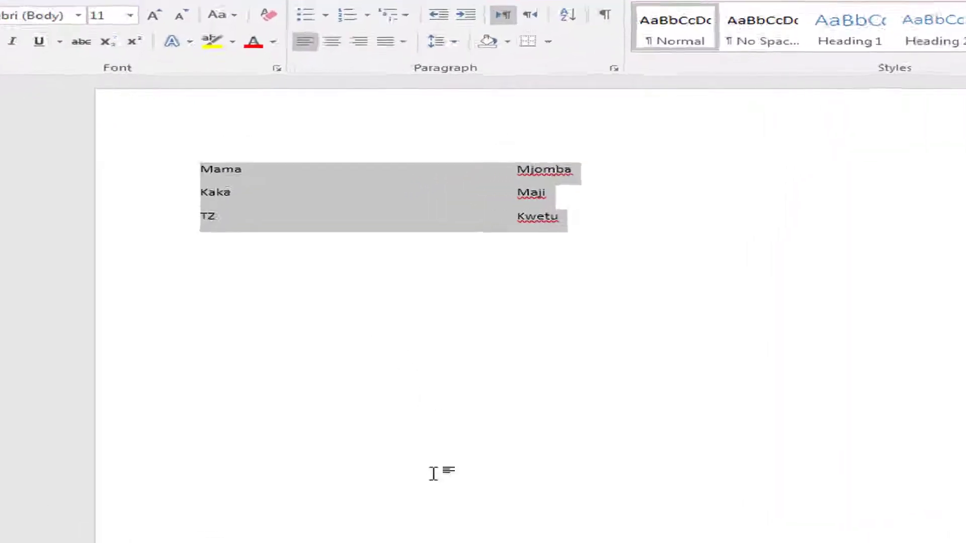
Step: Select the three word lines and enlarge them to 26 pt with Grow Font
click(455, 250)
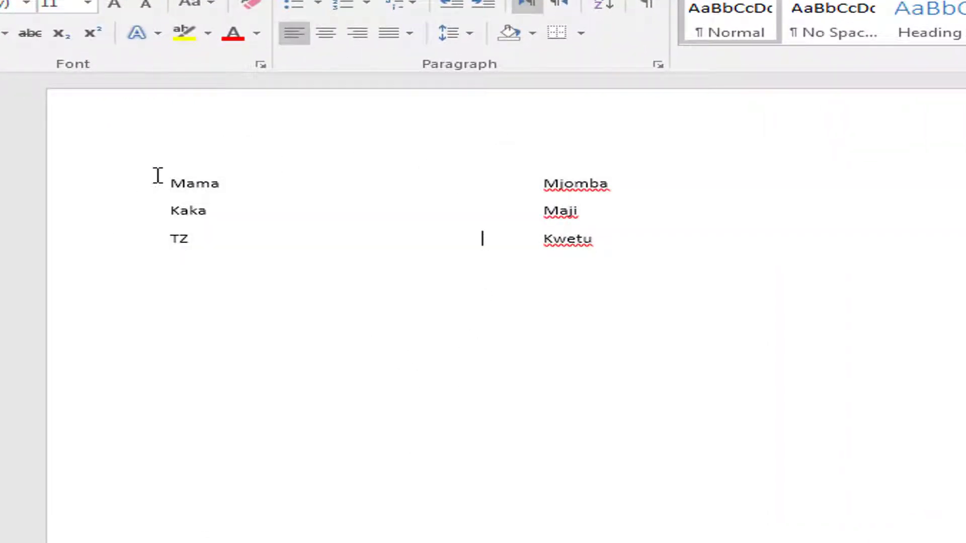
drag(169, 182, 296, 315)
click(540, 382)
drag(636, 272, 378, 274)
click(156, 179)
drag(155, 179, 619, 247)
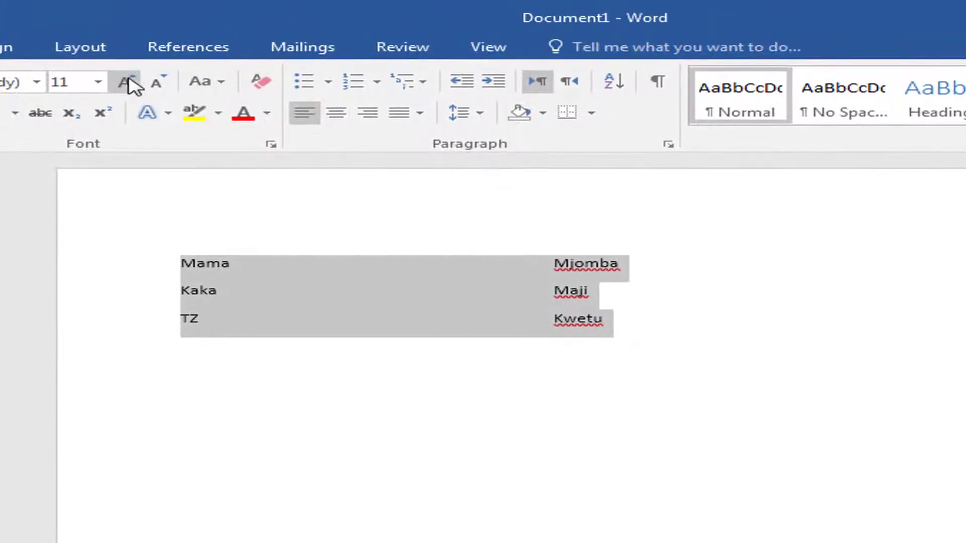
click(127, 79)
click(127, 79)
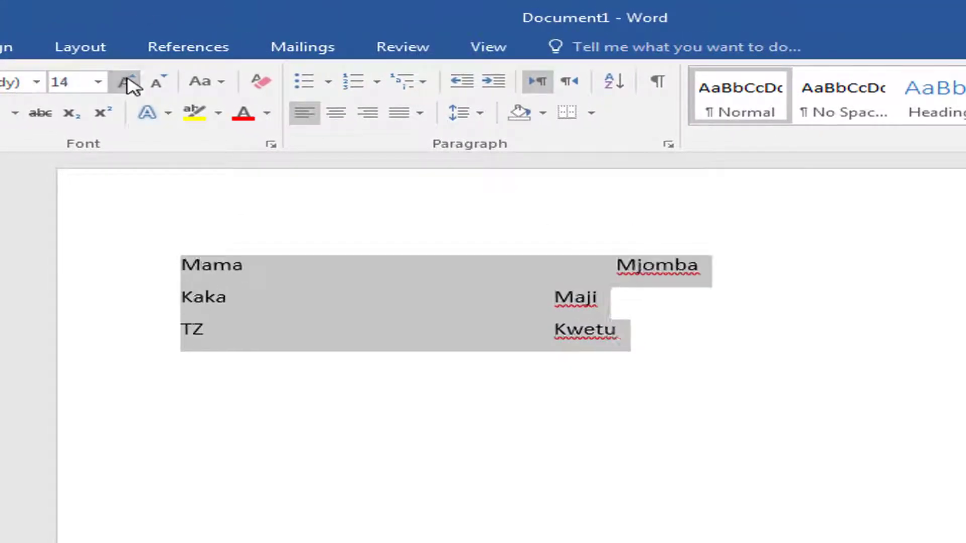
click(127, 79)
click(127, 79)
click(127, 79)
click(126, 79)
click(126, 79)
click(126, 79)
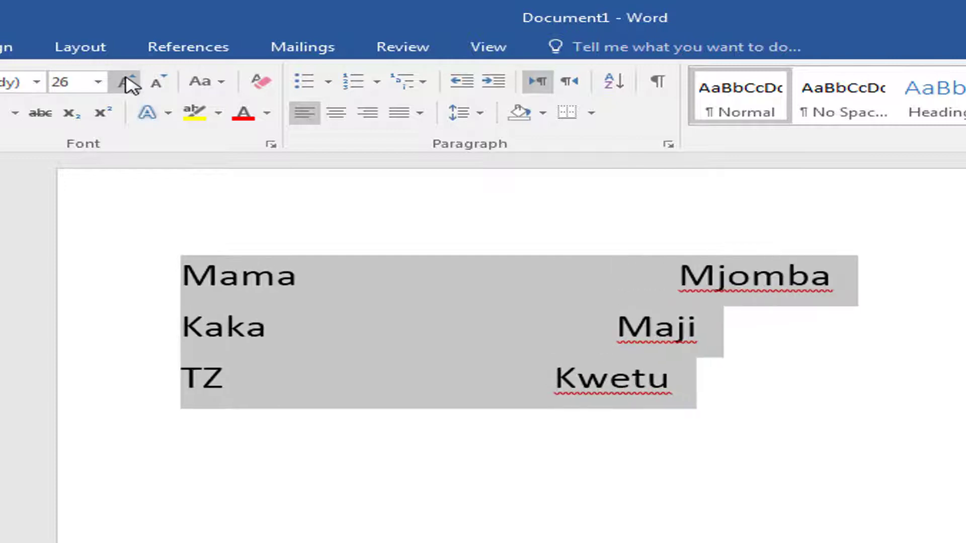
Step: Try selecting parts of the enlarged lines starting from Mama, then deselect
click(553, 427)
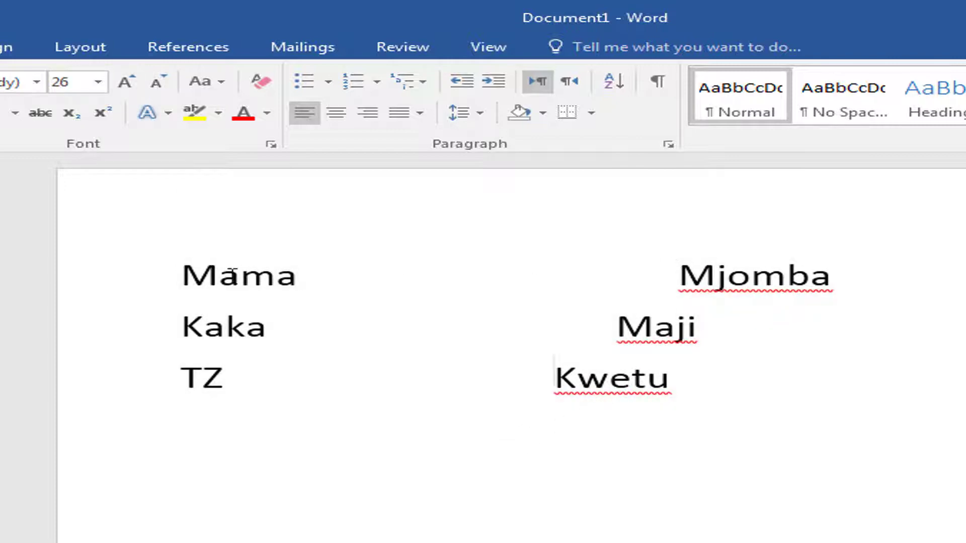
drag(218, 286, 388, 391)
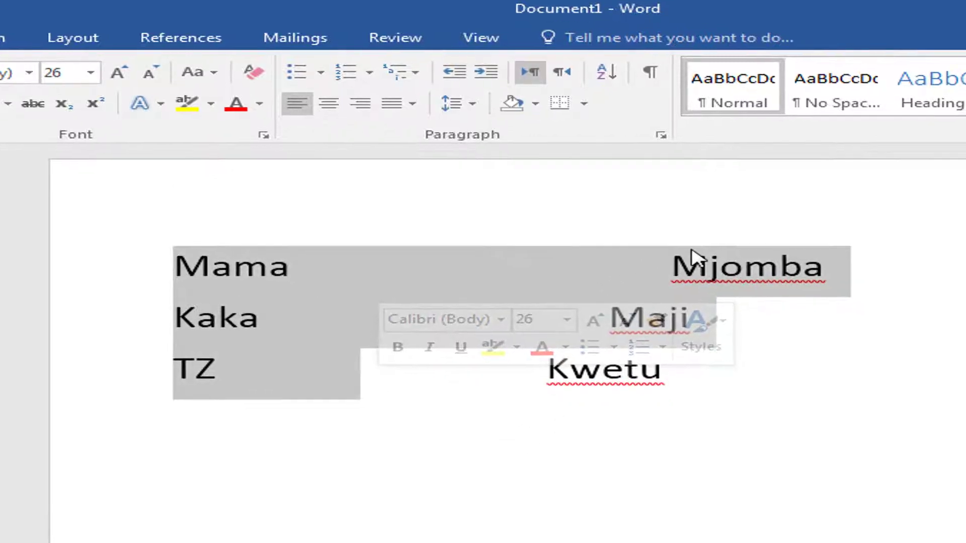
click(717, 276)
drag(92, 159, 133, 229)
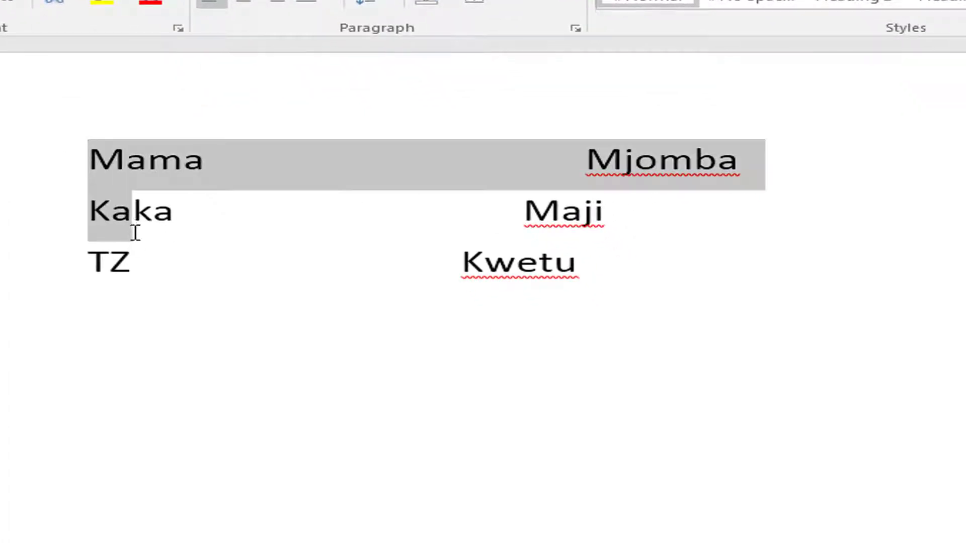
click(222, 304)
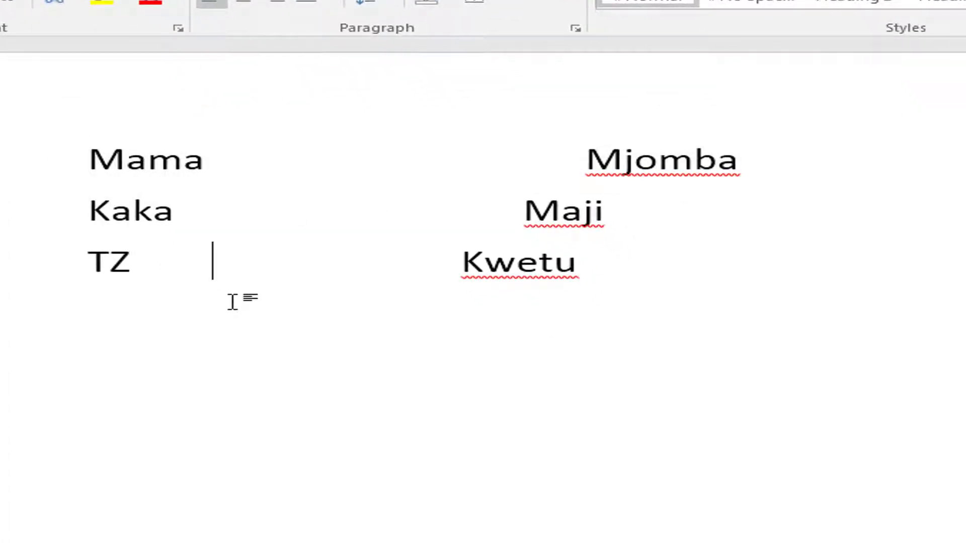
Step: Alt-drag a vertical block over Mama, Kaka and TZ and color it red
click(97, 154)
key(alt)
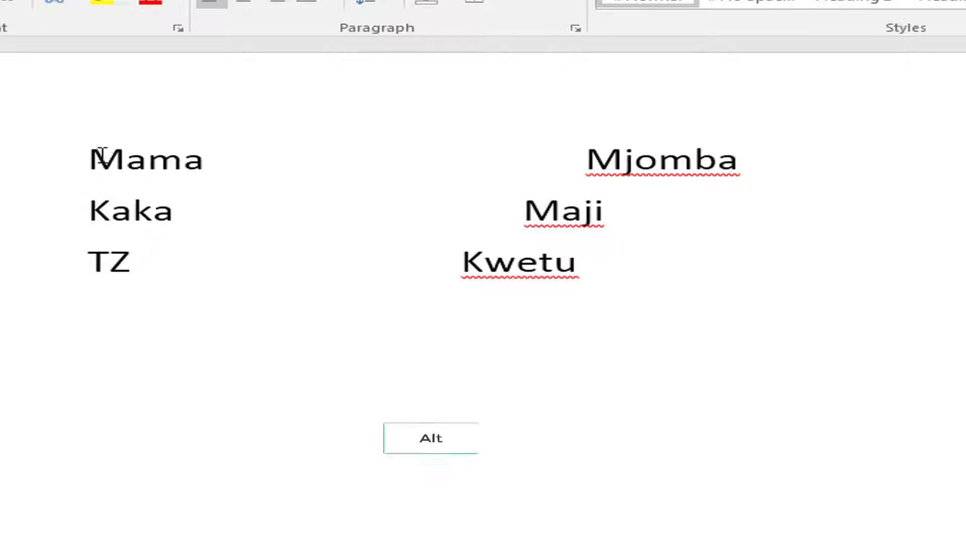
drag(115, 164, 231, 273)
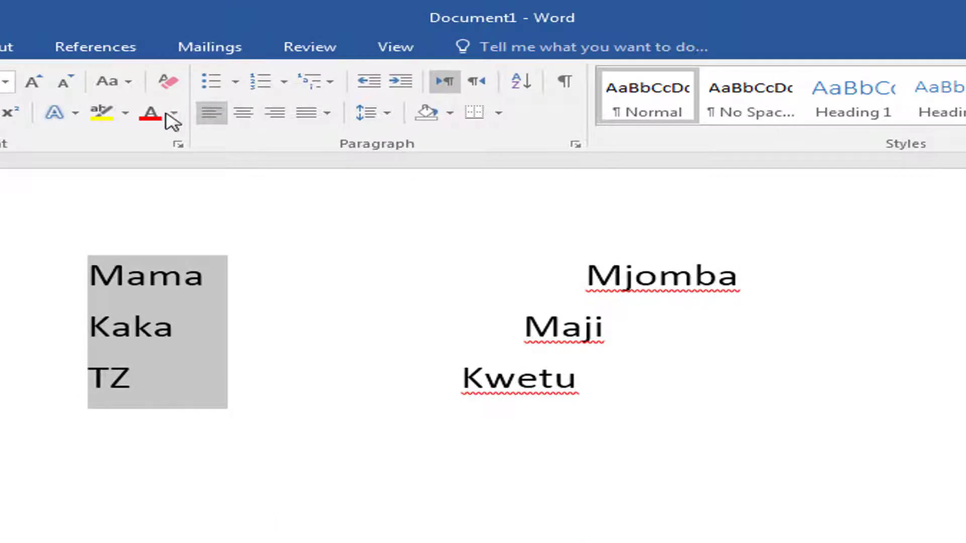
click(153, 120)
click(338, 353)
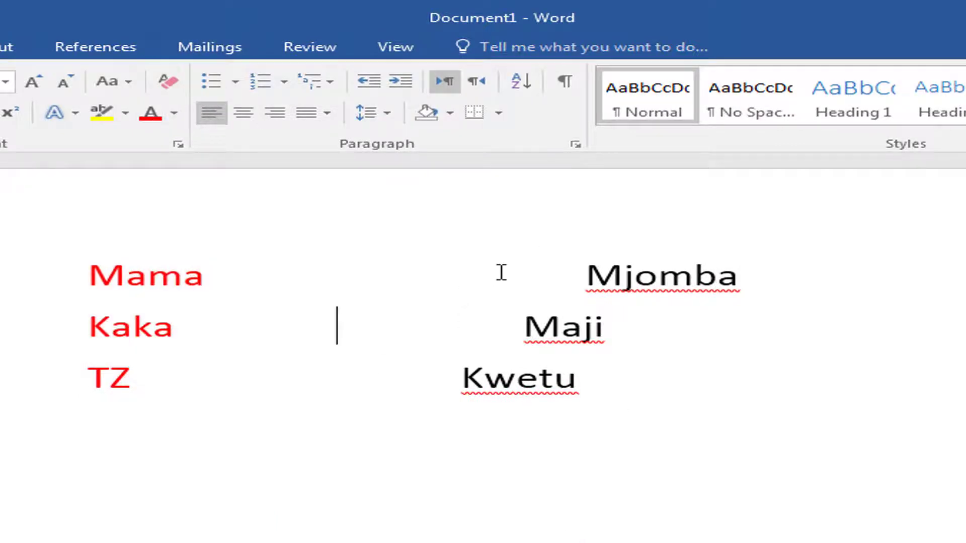
Step: Color the word Mjomba green from the Font Color dropdown
drag(500, 272, 712, 421)
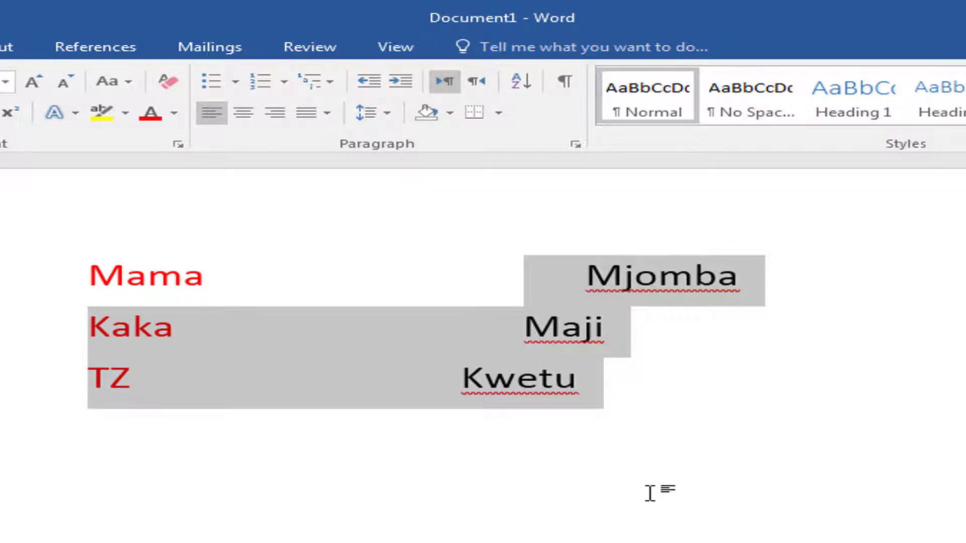
click(554, 379)
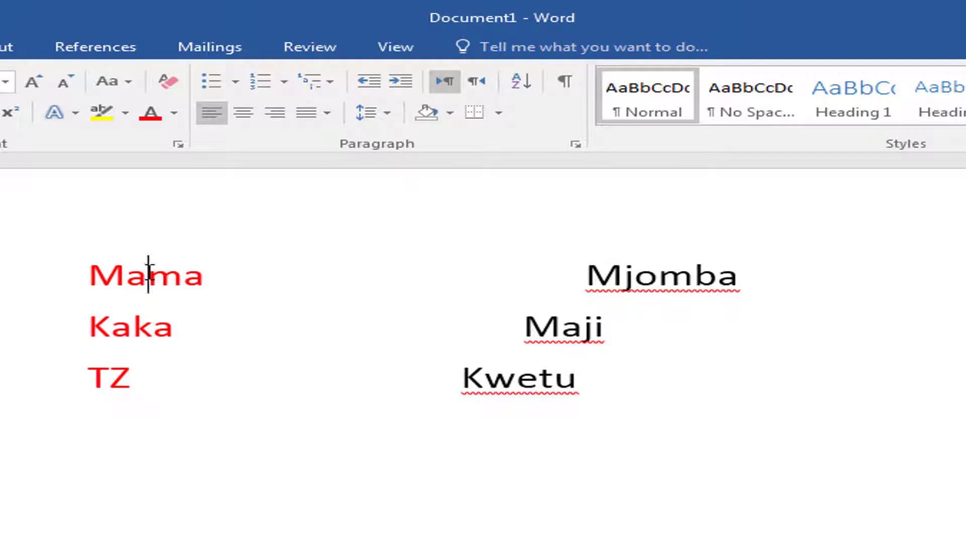
double_click(149, 275)
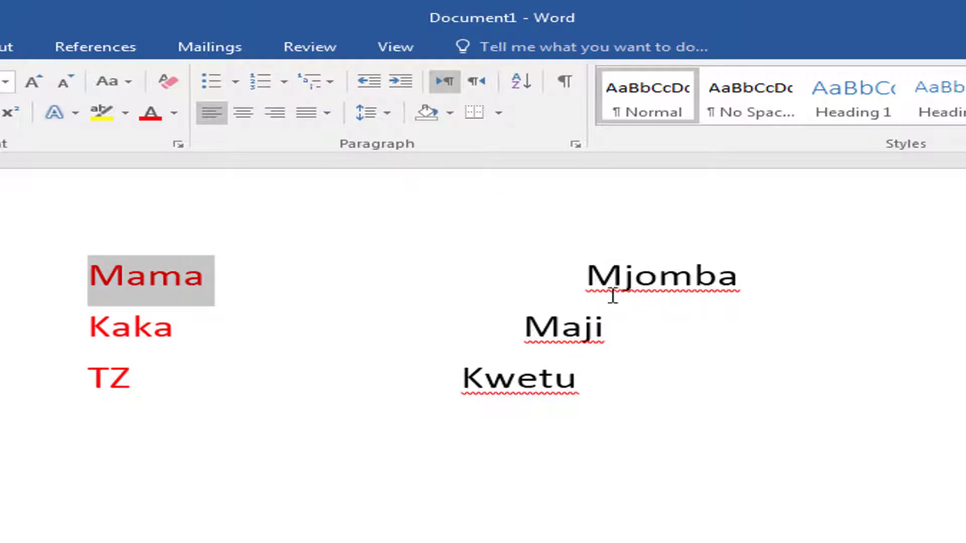
click(636, 278)
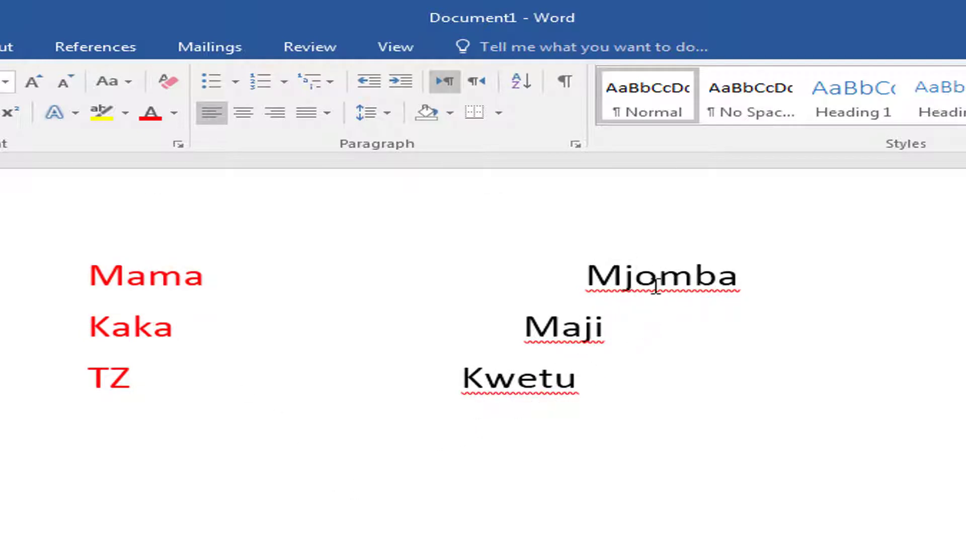
click(174, 113)
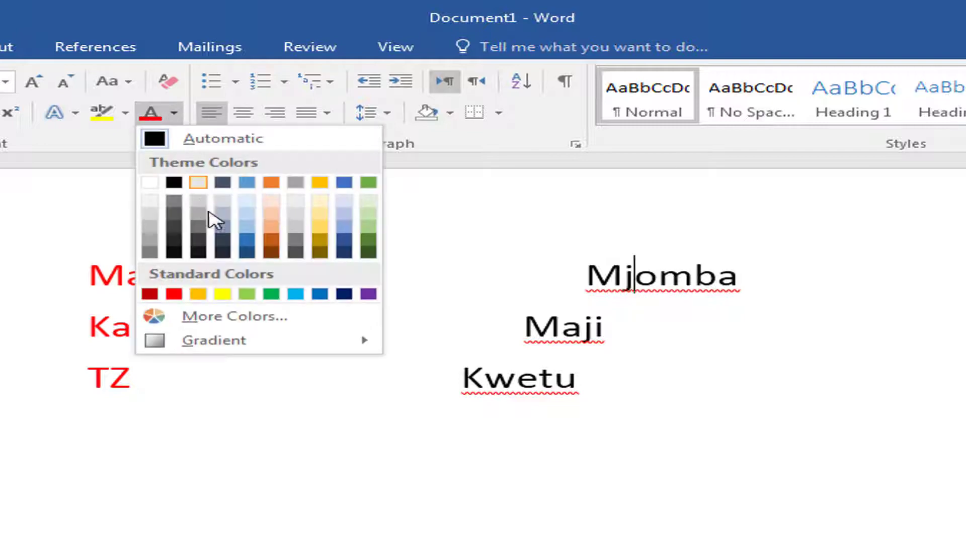
click(368, 241)
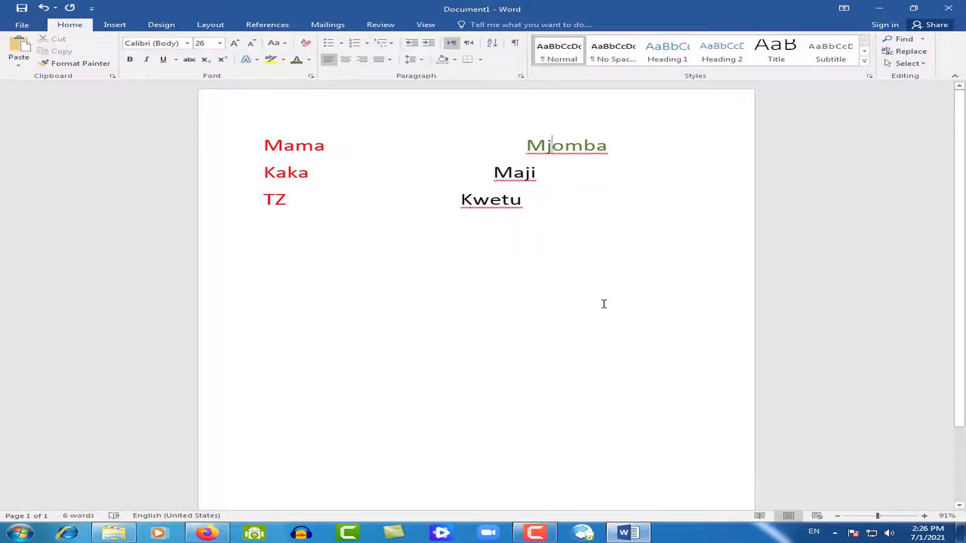
Step: Insert a page break after 'Kwetu' with Ctrl+Enter to start a second page
ctrl+scroll(604, 304, up, 2)
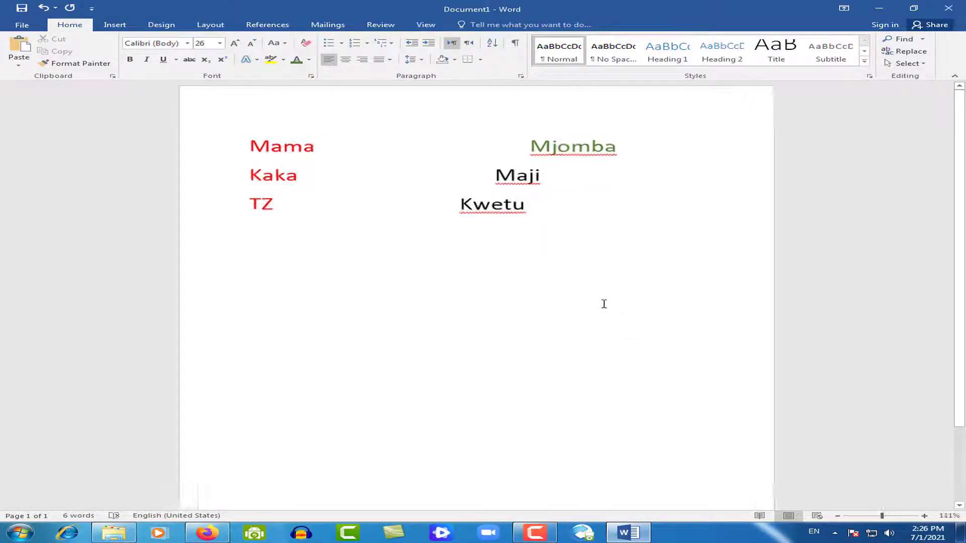
ctrl+scroll(603, 304, up, 4)
ctrl+scroll(604, 304, up, 3)
ctrl+scroll(601, 305, up, 4)
ctrl+scroll(601, 305, down, 5)
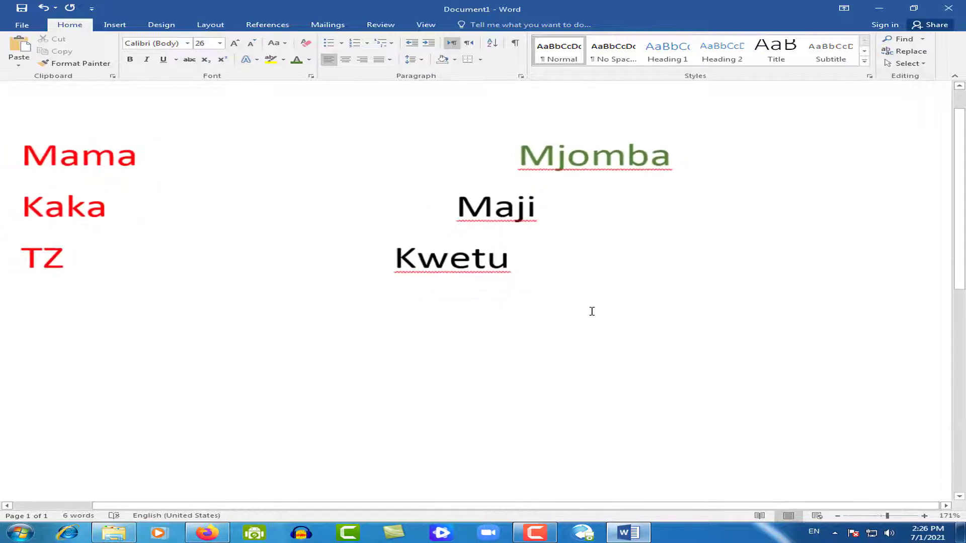
ctrl+scroll(599, 306, down, 3)
ctrl+scroll(596, 307, down, 5)
ctrl+scroll(590, 311, down, 2)
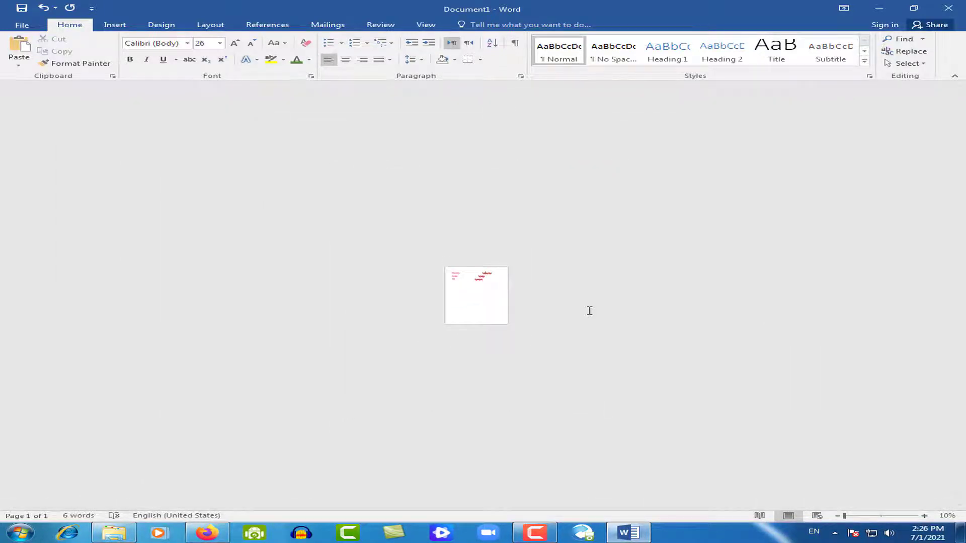
ctrl+scroll(589, 311, up, 5)
ctrl+scroll(589, 311, down, 5)
ctrl+scroll(588, 311, up, 3)
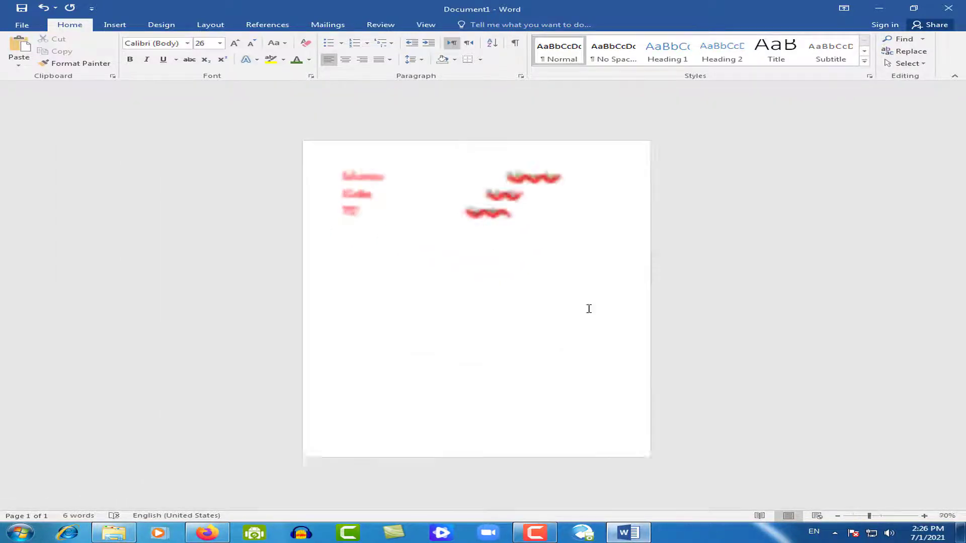
ctrl+scroll(585, 311, down, 3)
ctrl+scroll(585, 311, up, 1)
ctrl+scroll(584, 310, up, 4)
ctrl+scroll(584, 309, up, 3)
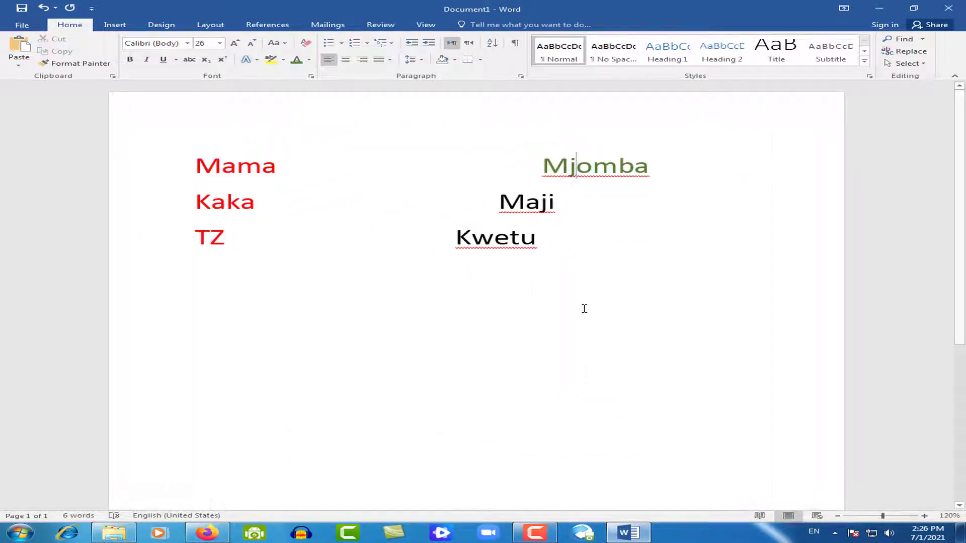
ctrl+scroll(584, 309, down, 2)
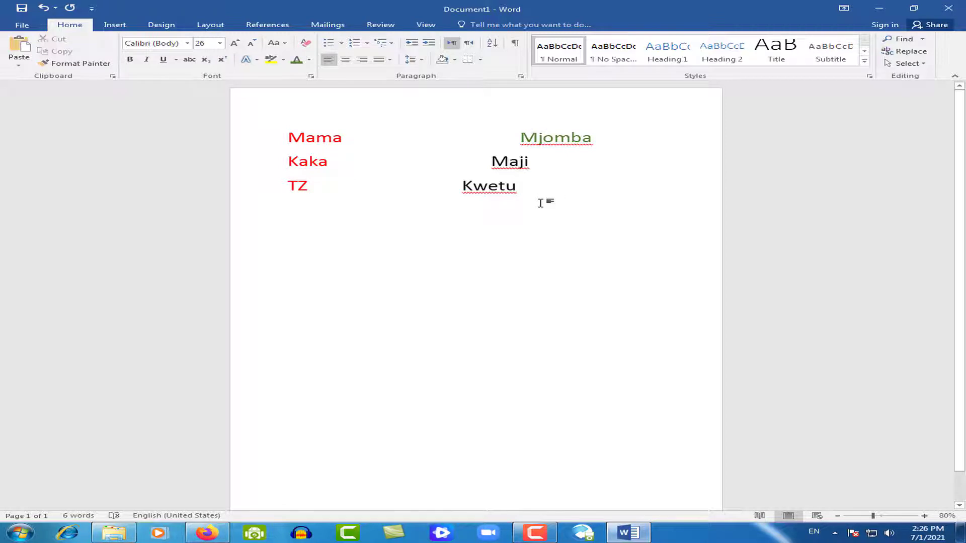
key(ctrl+Return)
Step: Add a second page break for a third page, then return to page 1
scroll(445, 382, down, 1)
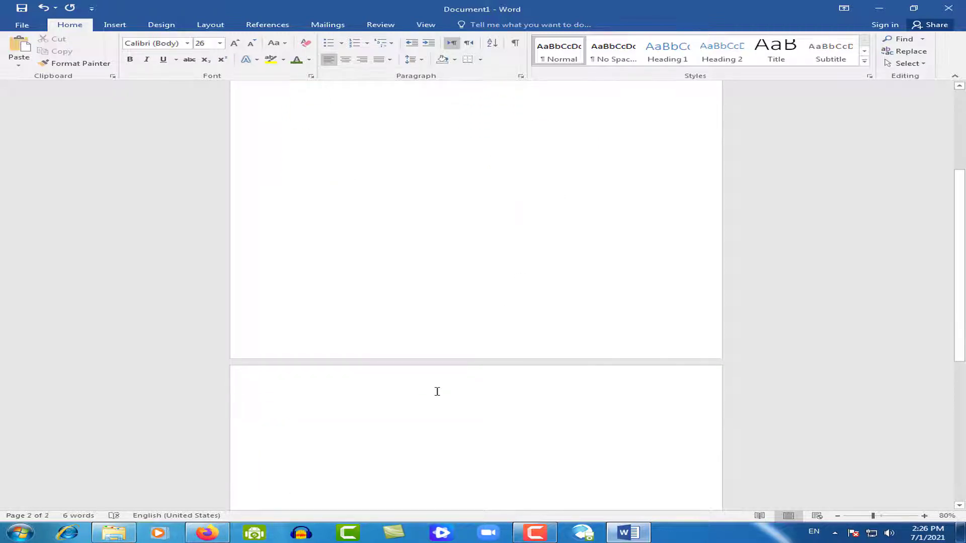
key(ctrl+Return)
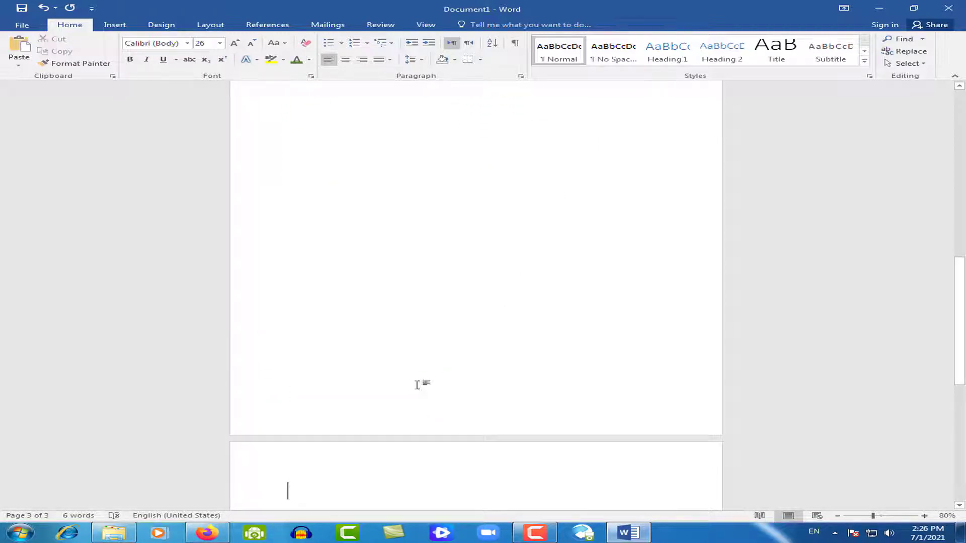
ctrl+scroll(442, 350, down, 1)
ctrl+scroll(442, 350, down, 7)
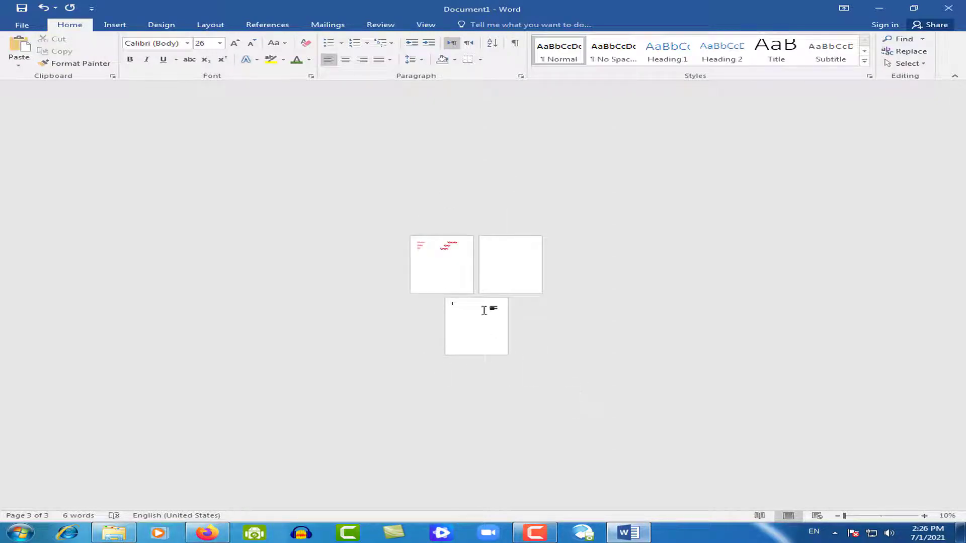
click(450, 272)
ctrl+scroll(450, 272, up, 6)
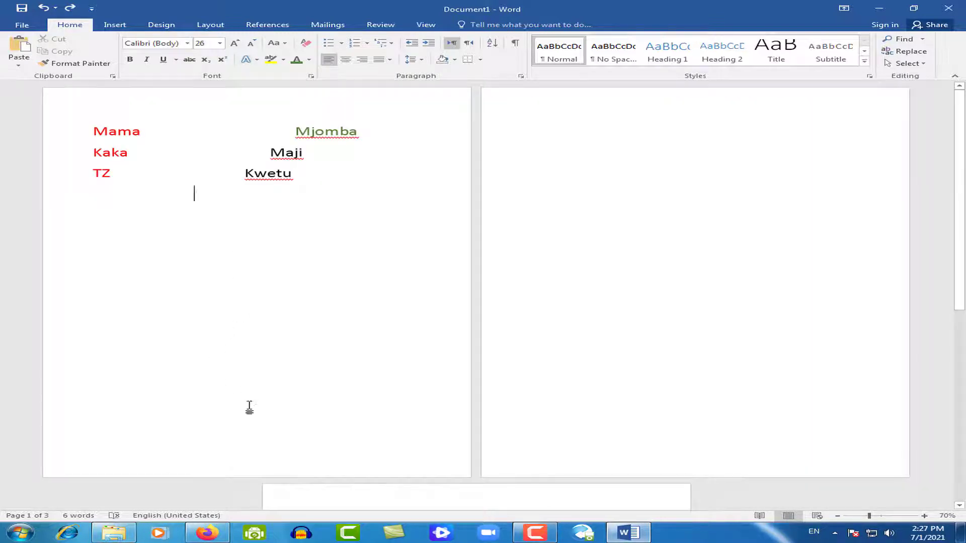
double_click(632, 10)
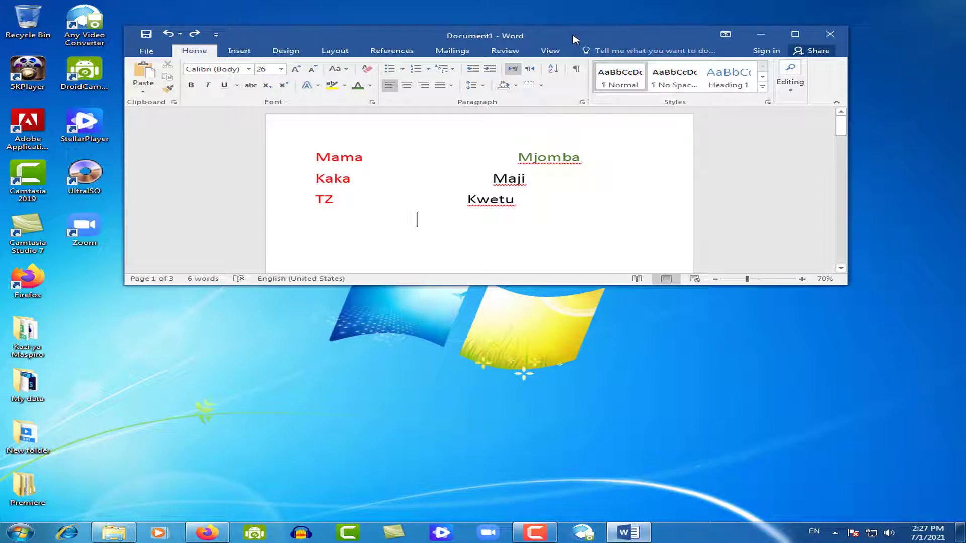
double_click(574, 40)
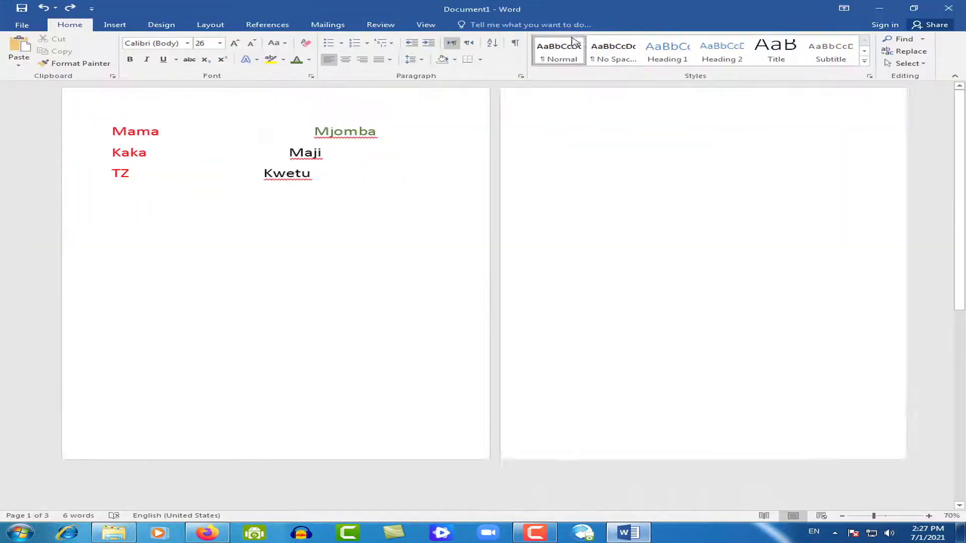
double_click(589, 16)
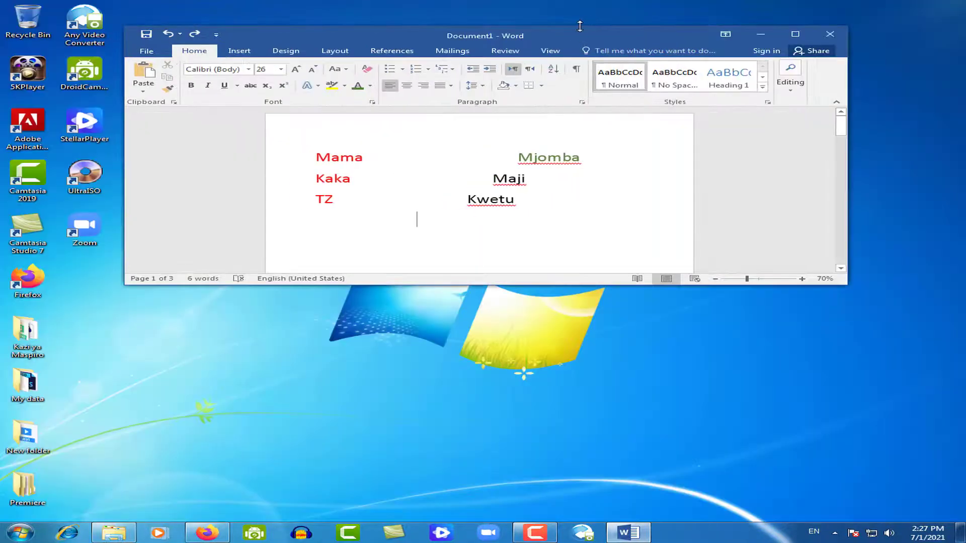
double_click(577, 34)
double_click(589, 15)
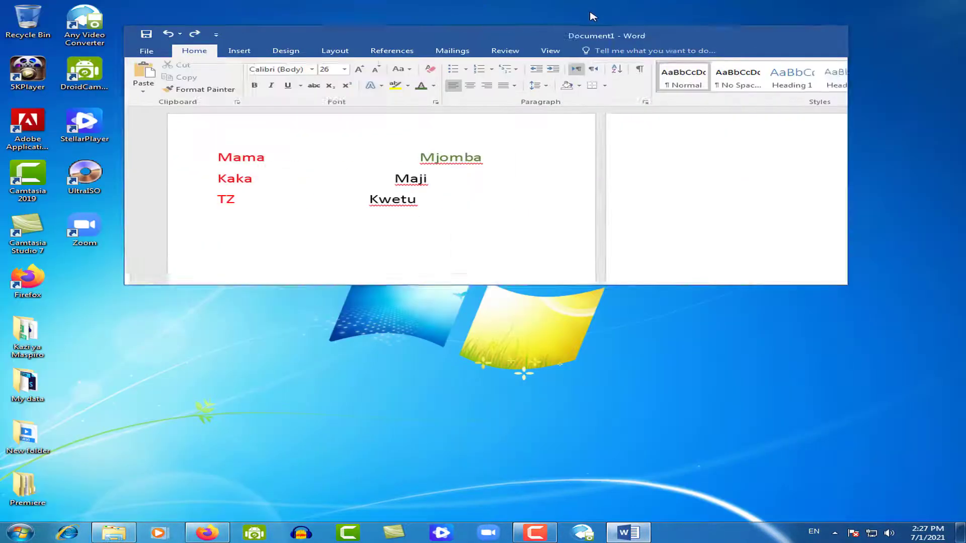
double_click(578, 34)
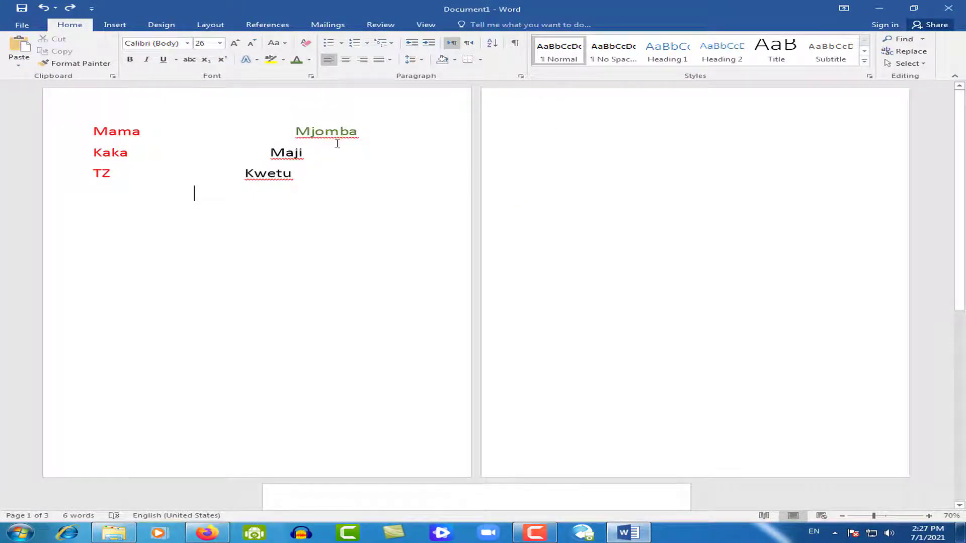
key(super+r)
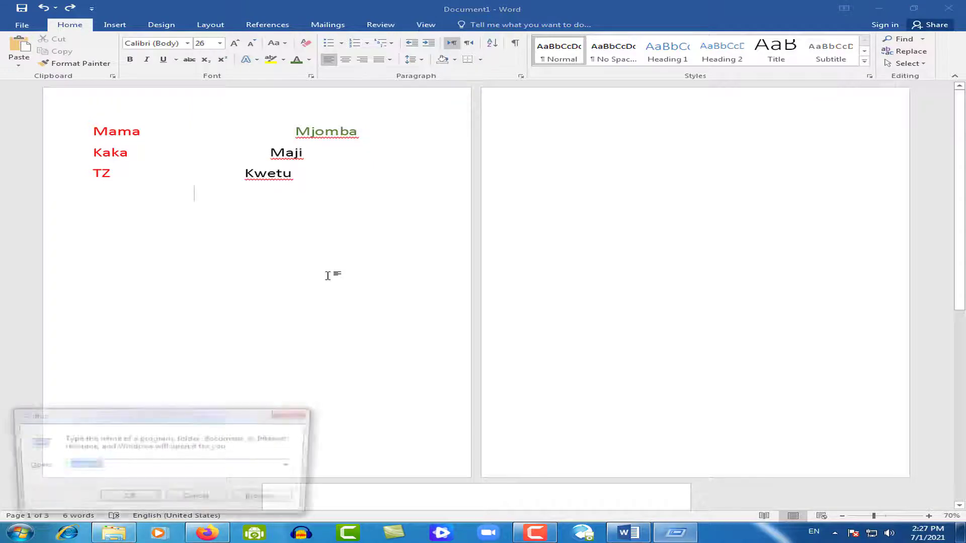
drag(189, 416, 565, 220)
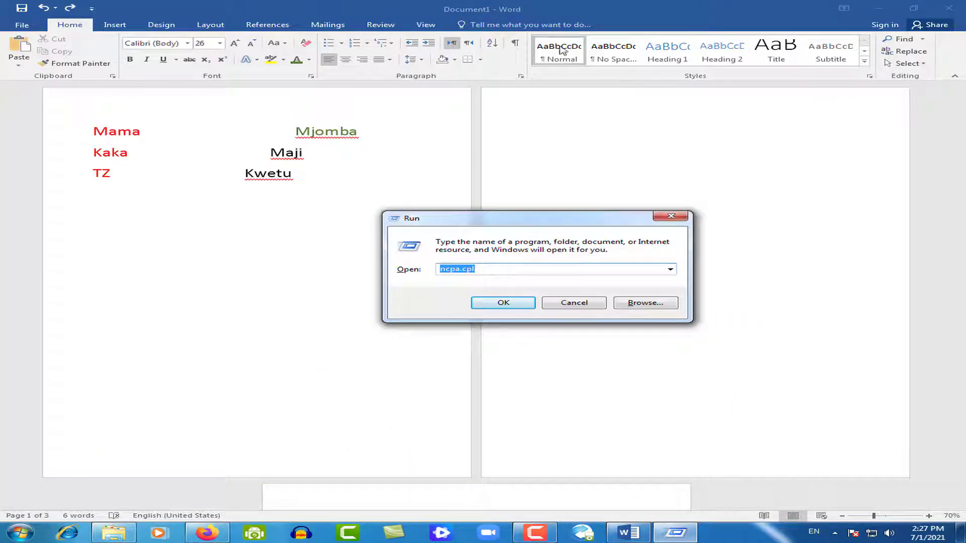
mouse_move(510, 220)
mouse_down()
mouse_move(539, 214)
mouse_move(510, 220)
mouse_up()
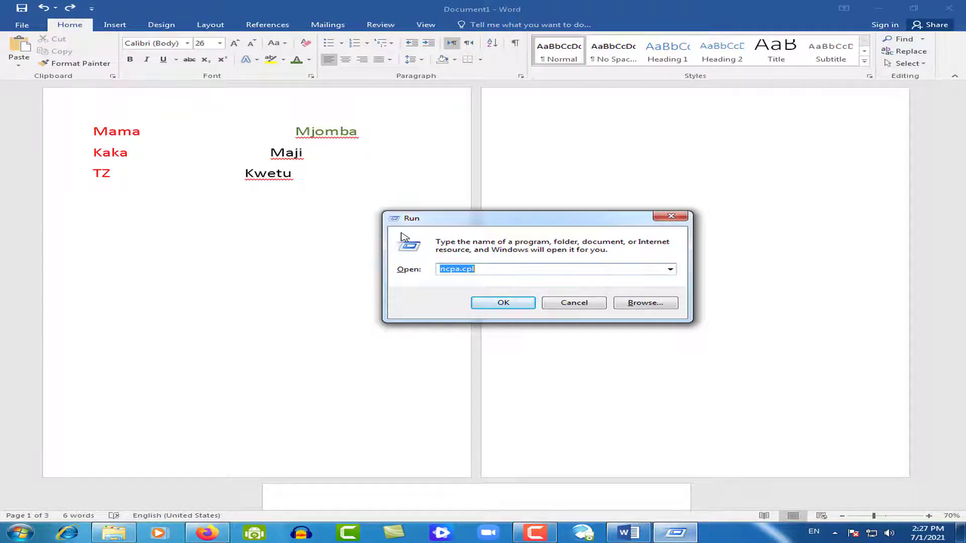
click(596, 304)
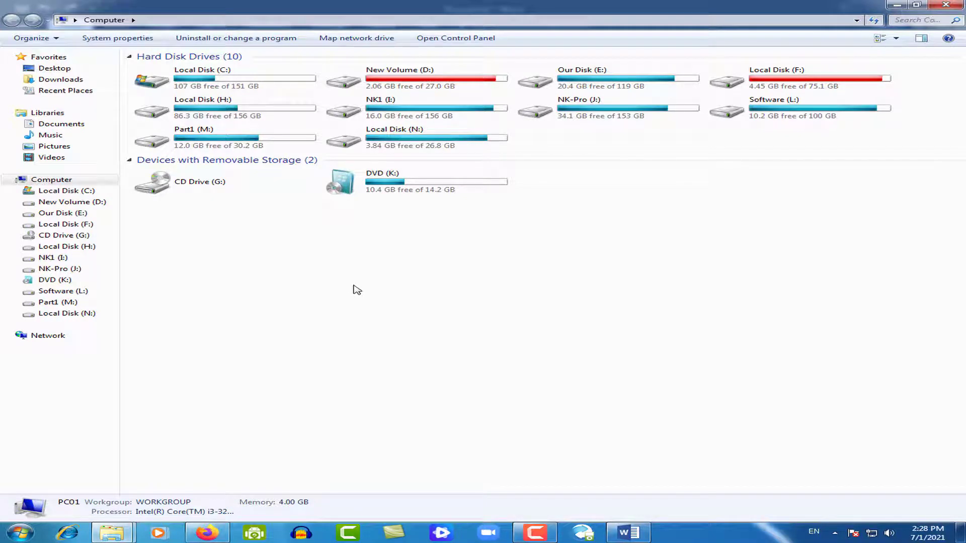
Step: Open Local Disk (N:), then the System Volume folder, and pick the Elimu folder
click(424, 140)
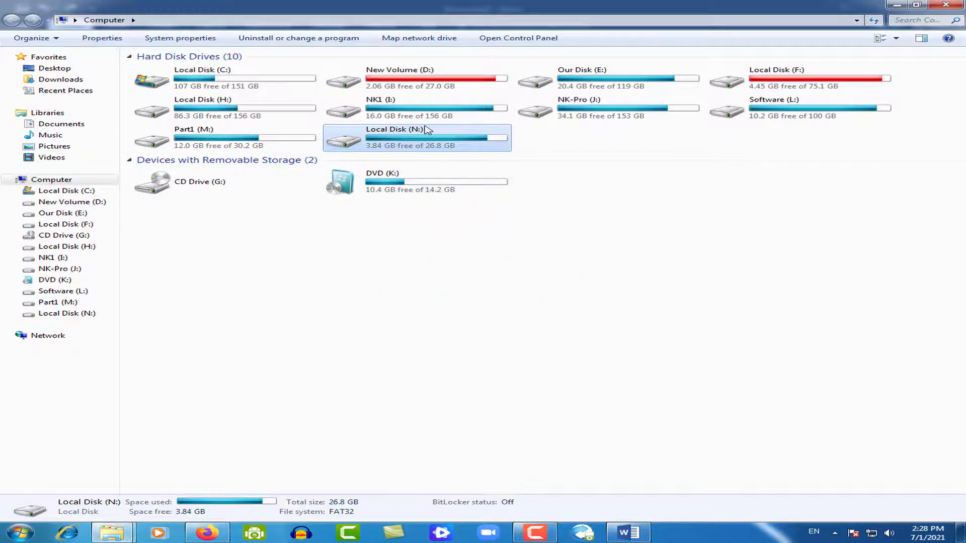
double_click(425, 128)
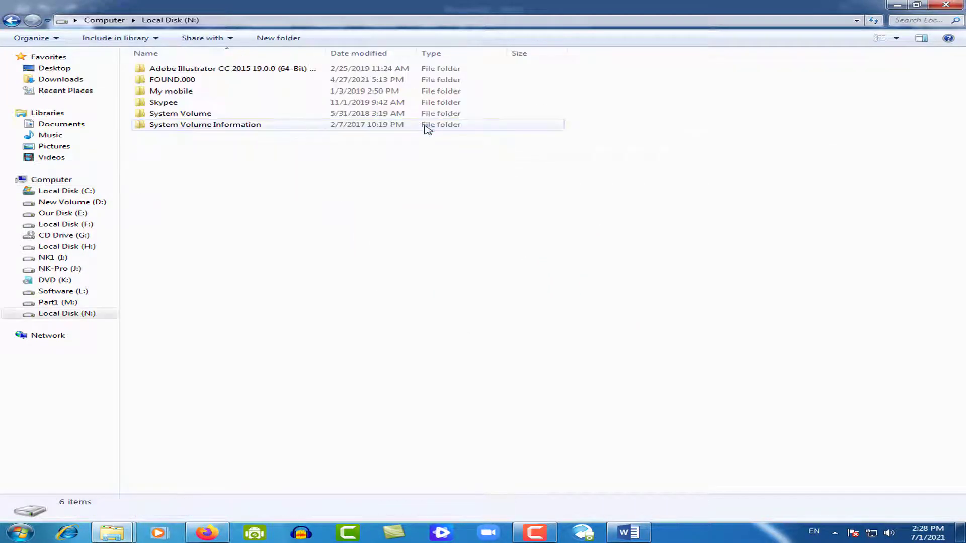
click(183, 116)
right_click(225, 119)
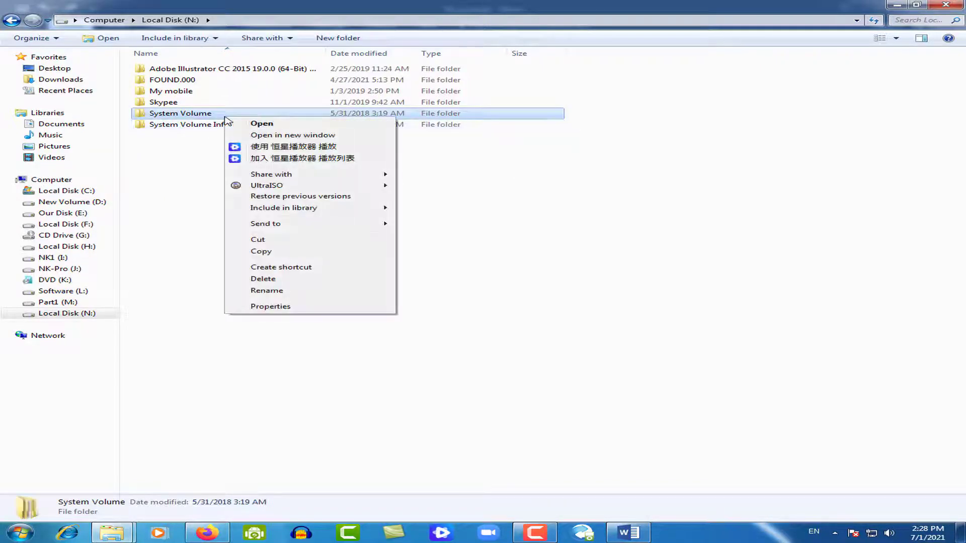
click(229, 27)
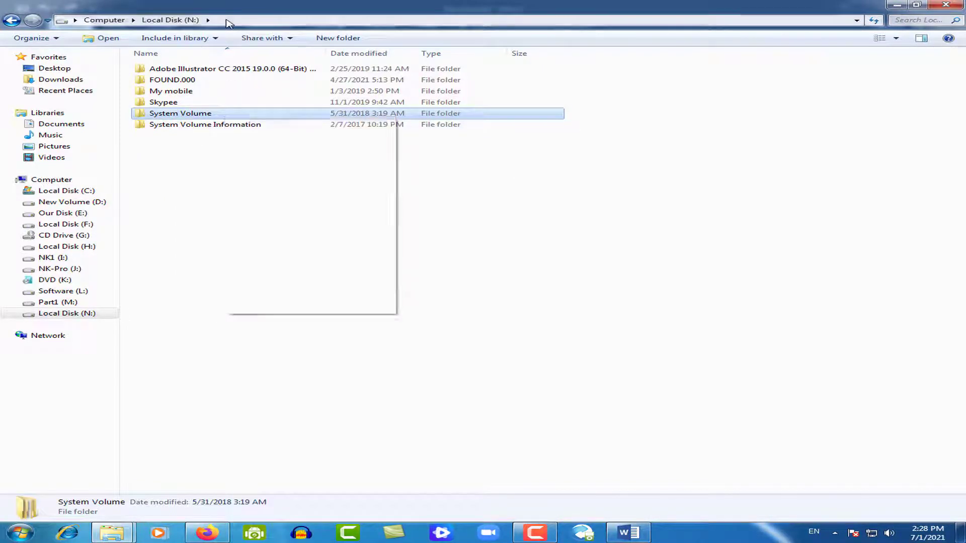
click(246, 239)
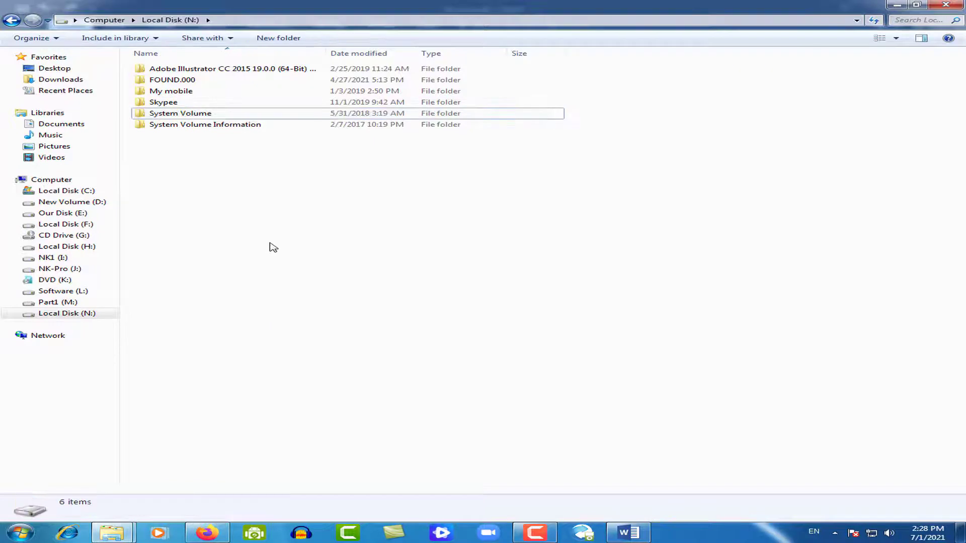
double_click(194, 115)
click(174, 72)
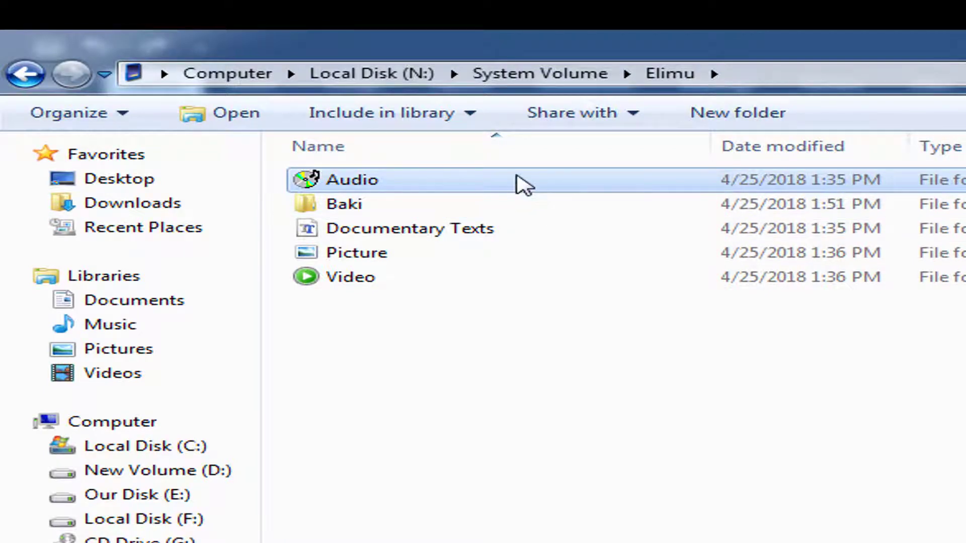
Step: Open a command window at the Audio folder from its extended right-click menu
shift+right_click(513, 181)
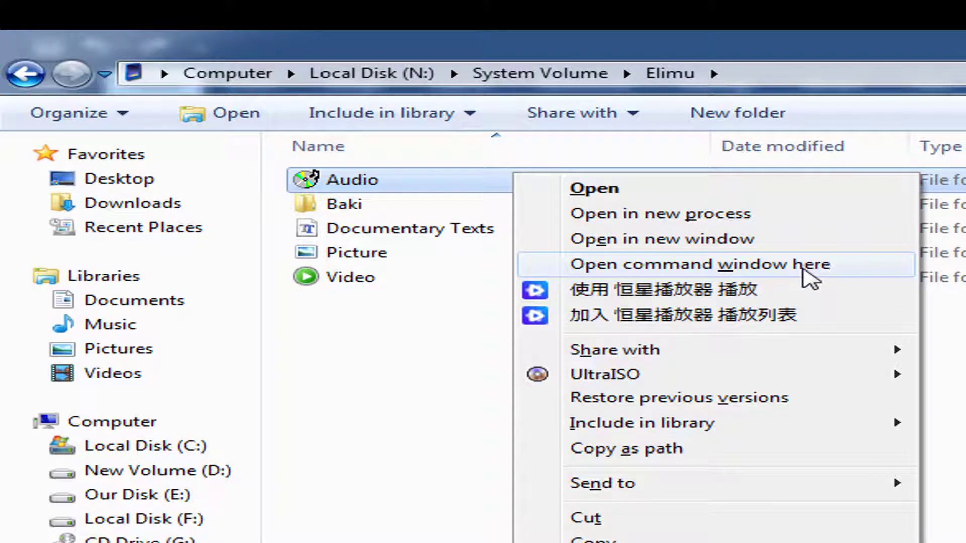
click(804, 270)
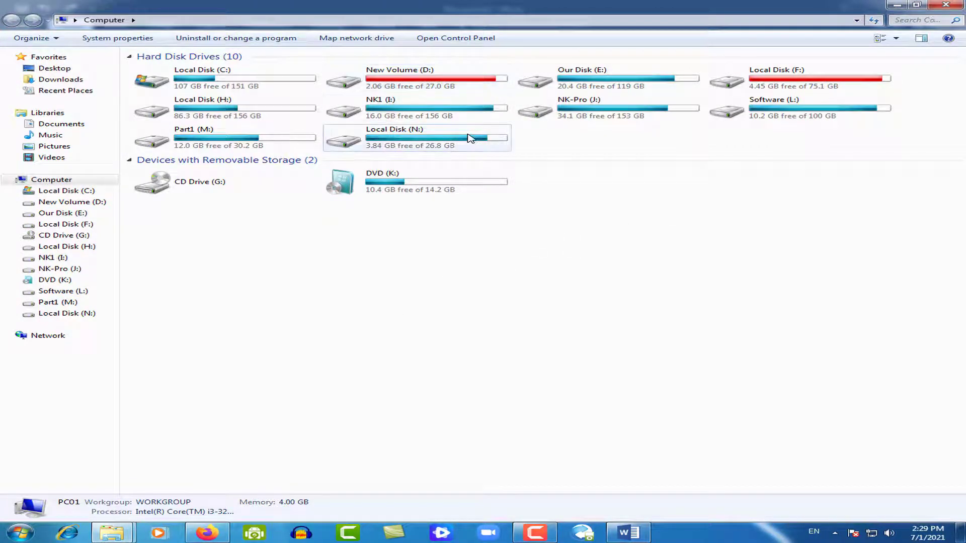
Step: Create a New Text Document on Local Disk (N:), keeping its default name
double_click(470, 135)
right_click(268, 184)
mouse_move(302, 312)
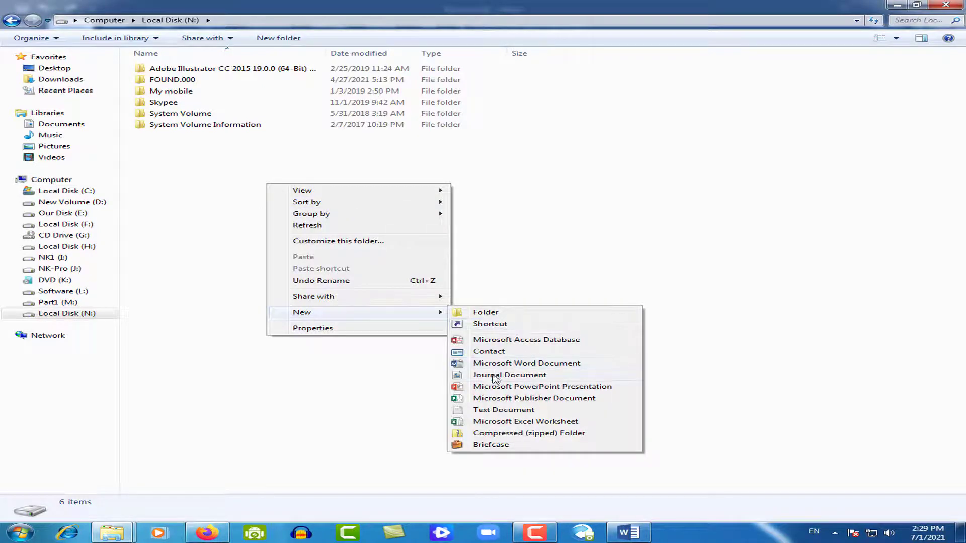
click(502, 413)
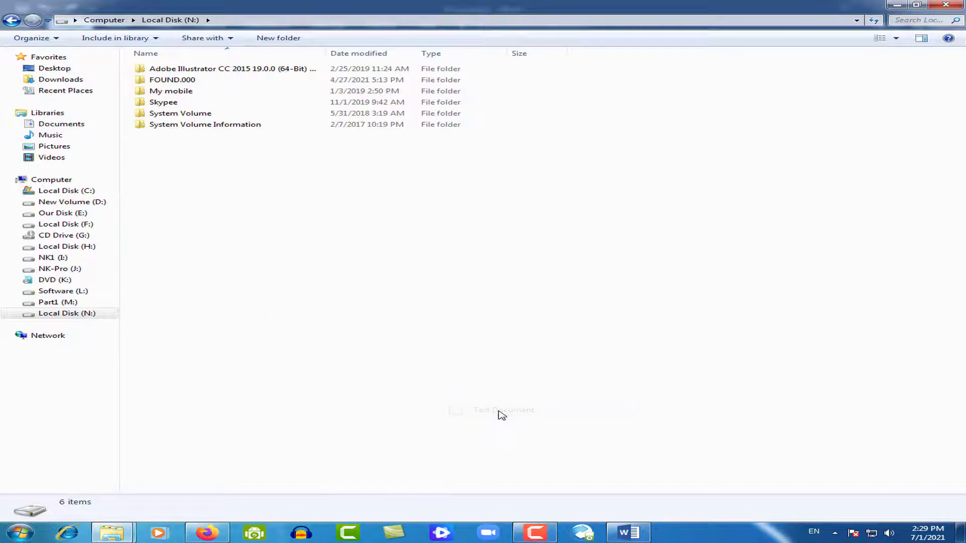
click(464, 291)
Step: Open the empty New Text Document in Notepad, then close Notepad
double_click(352, 136)
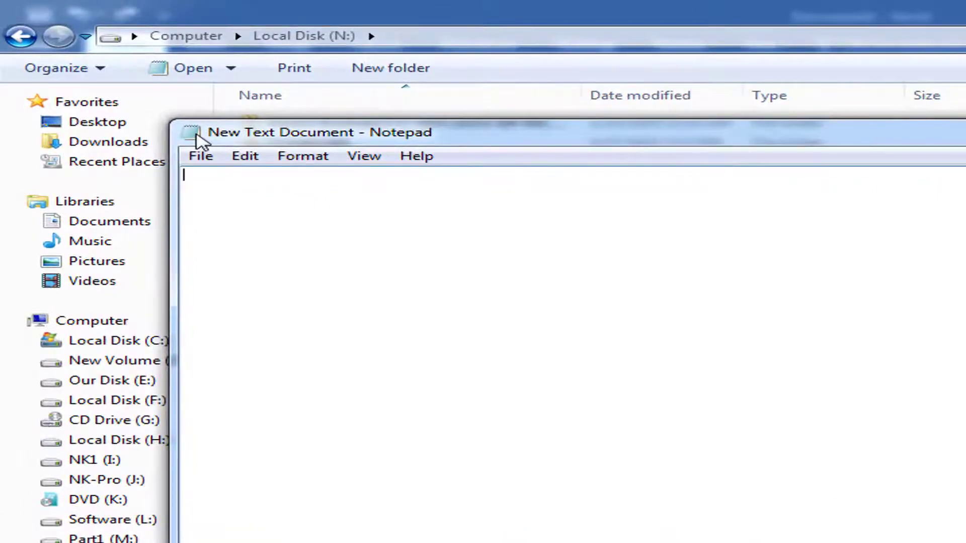
click(200, 139)
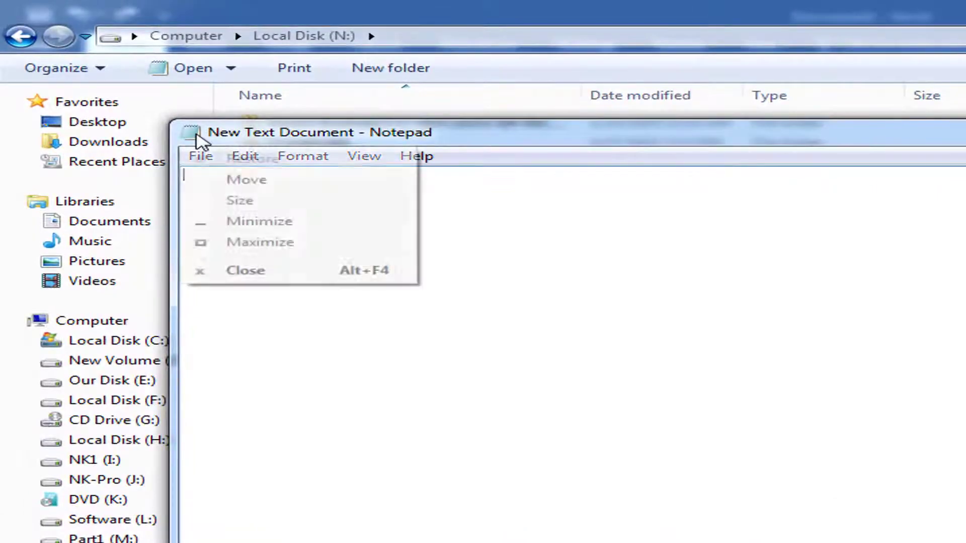
click(244, 270)
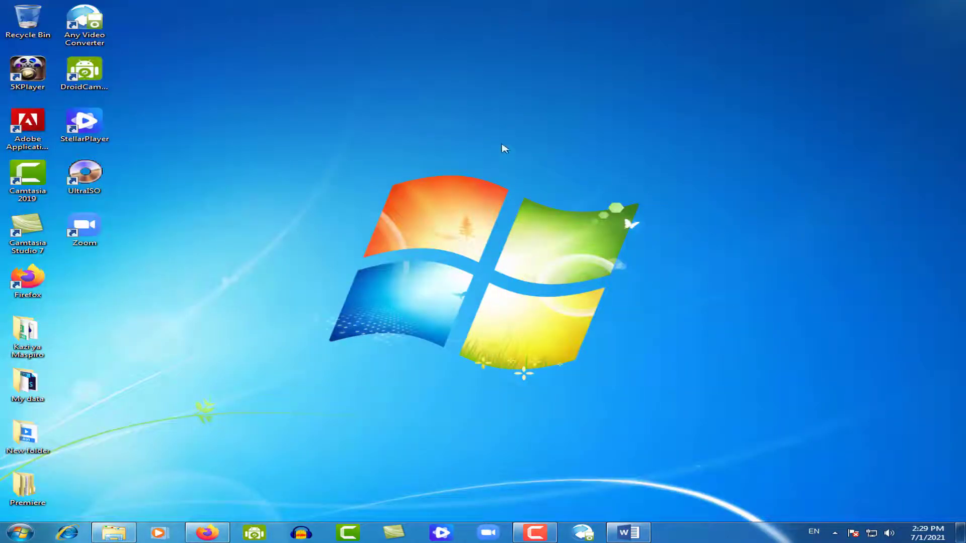
Step: Refresh the desktop from its context menu, then choose Personalize to open Personalization
right_click(470, 67)
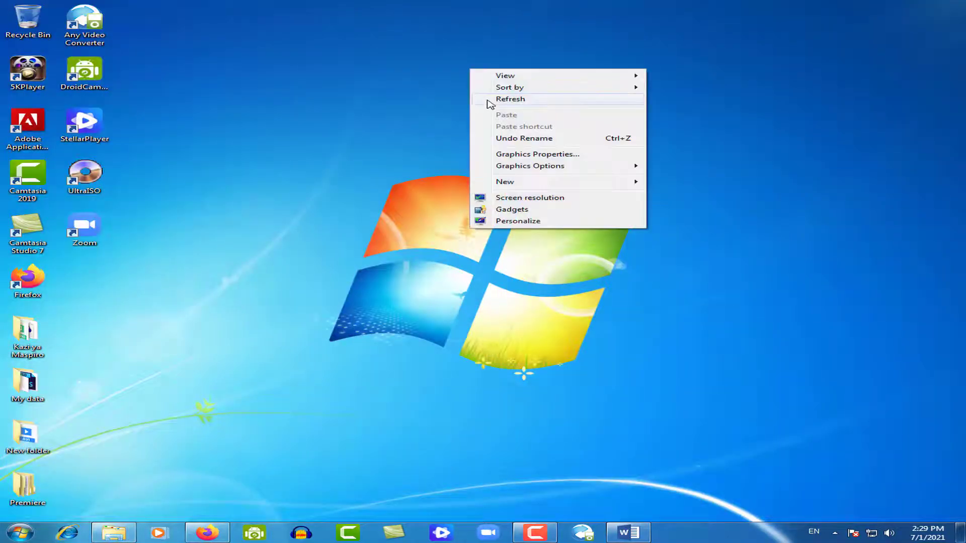
click(487, 101)
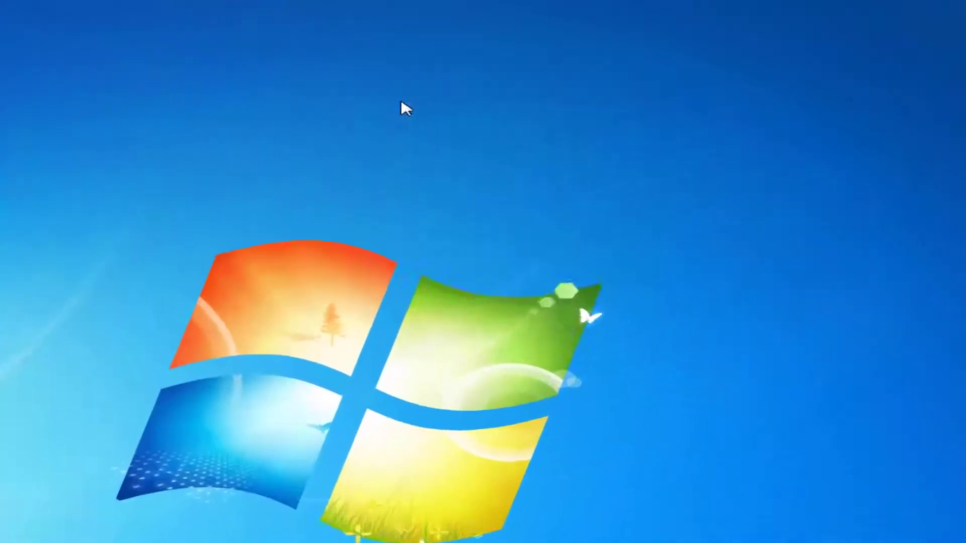
right_click(508, 88)
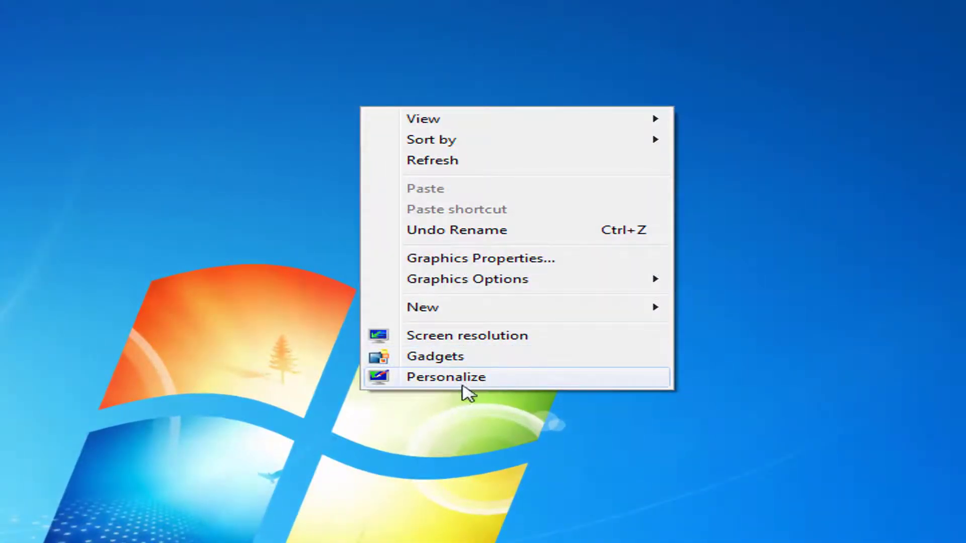
click(466, 378)
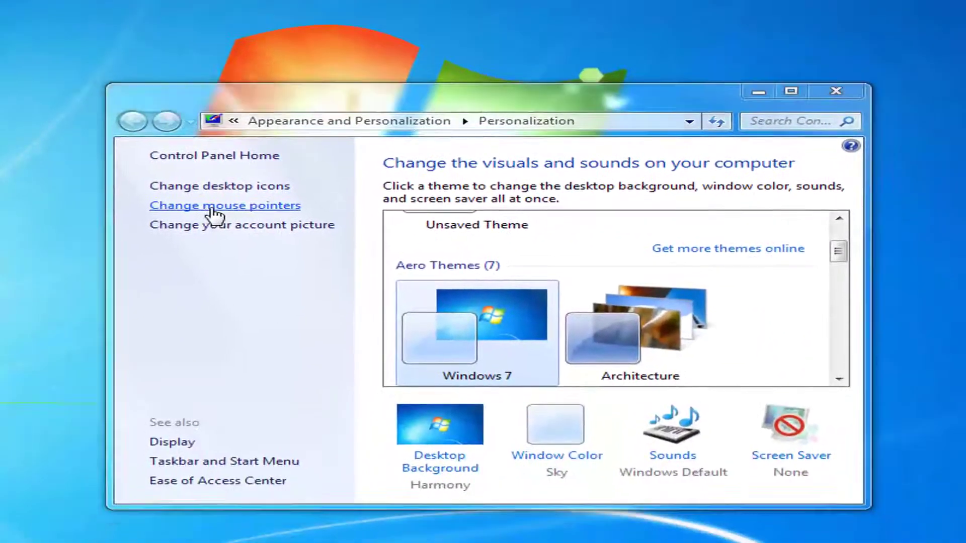
Step: In the mouse pointer settings, preview a few pointers and select Normal Select for customising
click(136, 465)
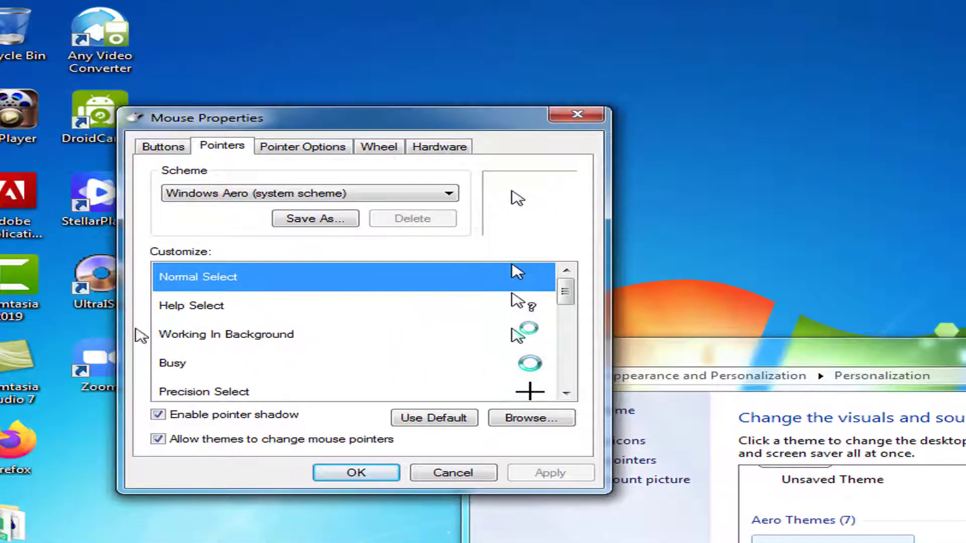
click(198, 334)
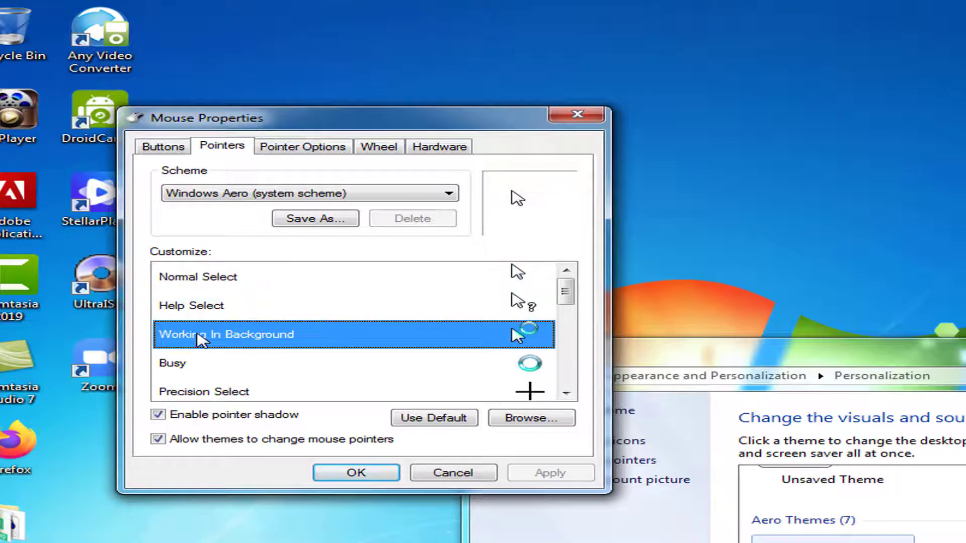
click(211, 305)
click(206, 279)
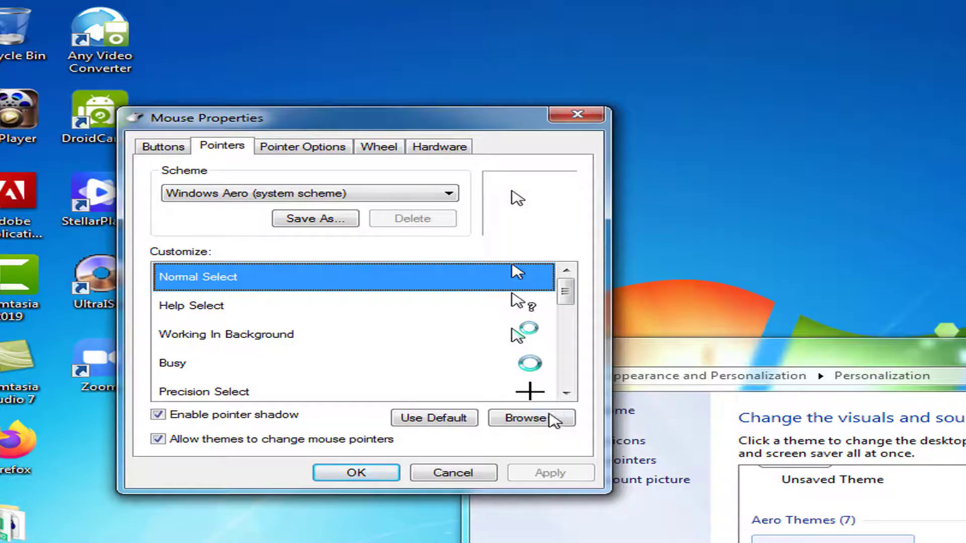
Step: Browse the cursor files and assign the beam_il I-beam cursor to Normal Select
click(530, 424)
click(776, 139)
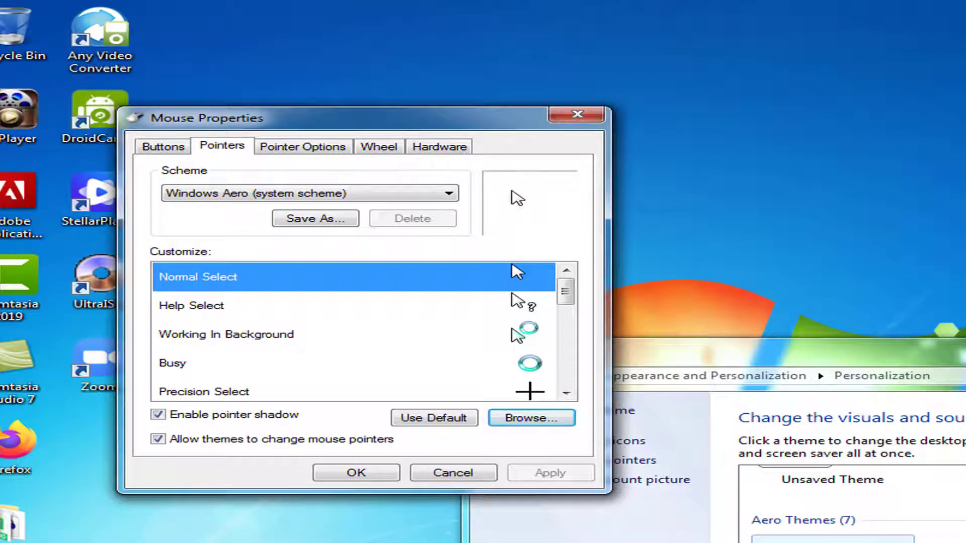
click(525, 422)
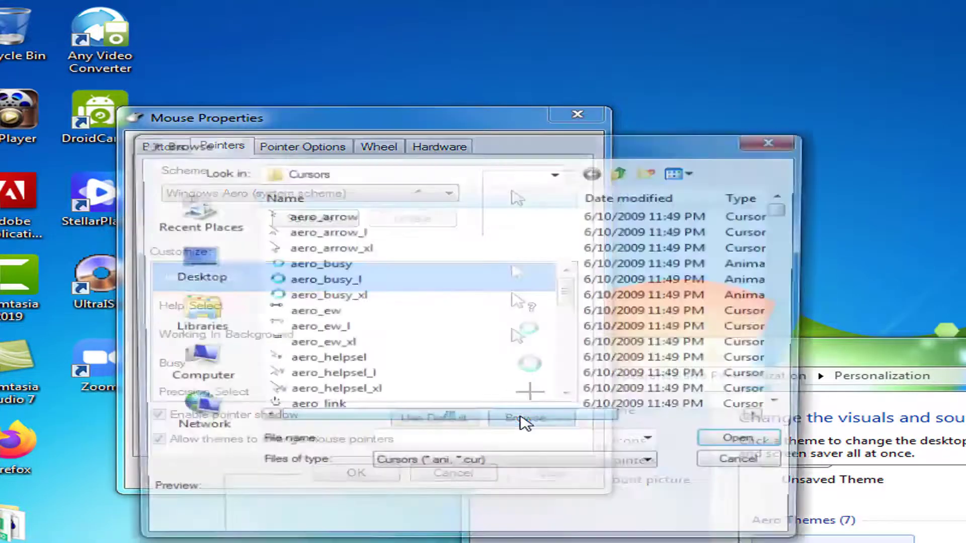
click(354, 311)
scroll(362, 328, down, 6)
scroll(362, 329, down, 1)
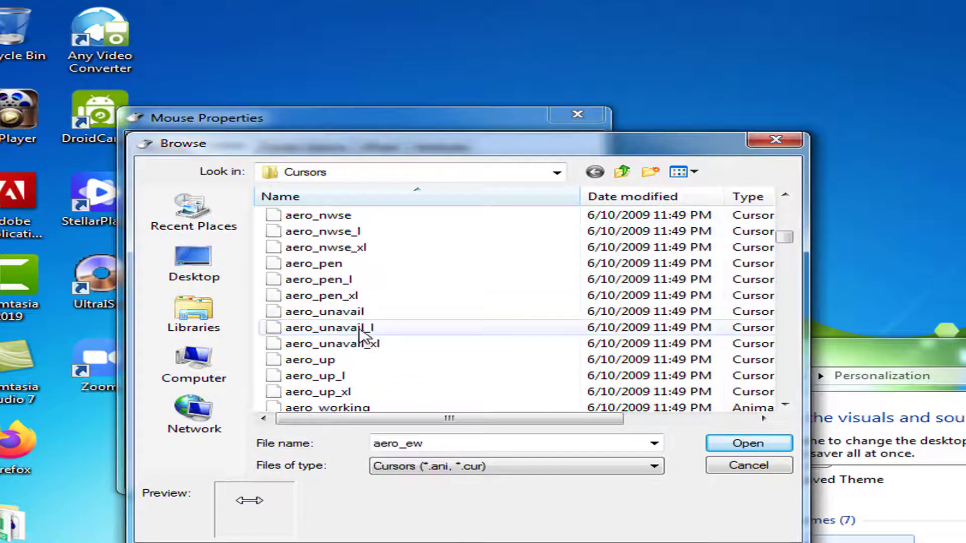
scroll(363, 330, down, 3)
scroll(364, 333, down, 2)
scroll(365, 335, down, 1)
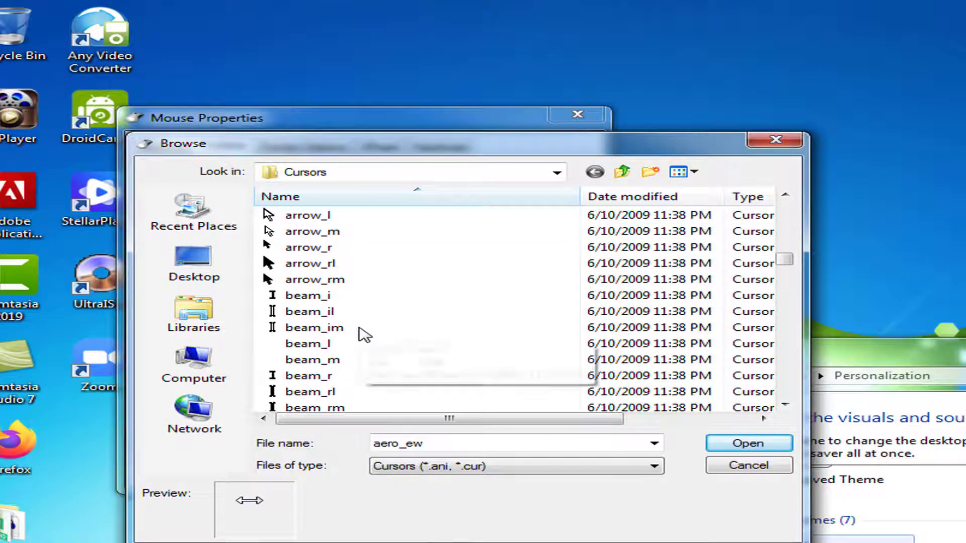
click(313, 313)
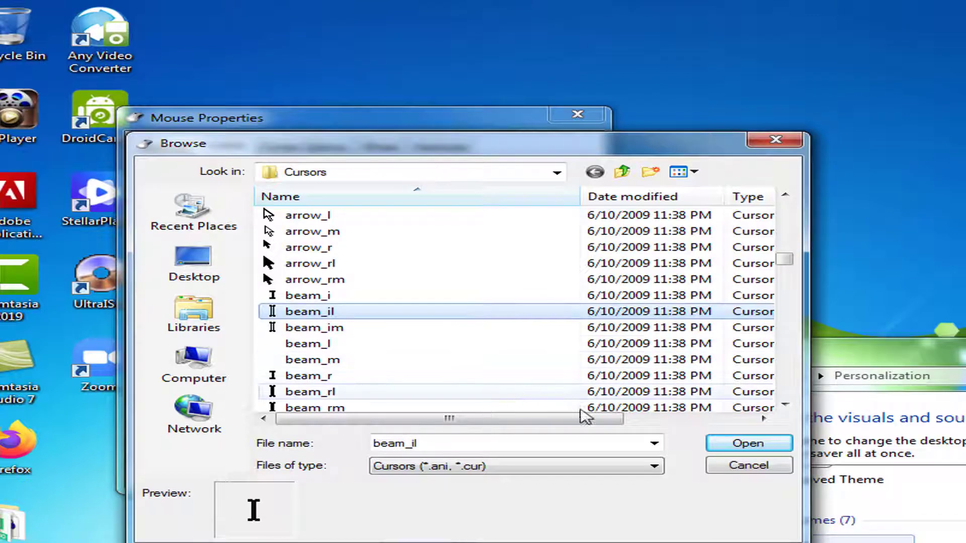
click(730, 447)
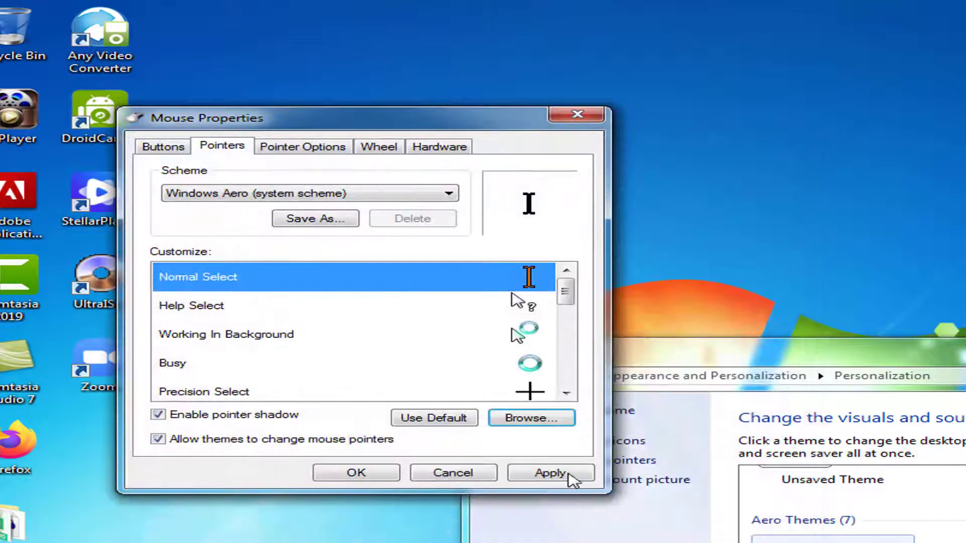
Step: Apply the beam_il Normal Select pointer in Mouse Properties
click(550, 478)
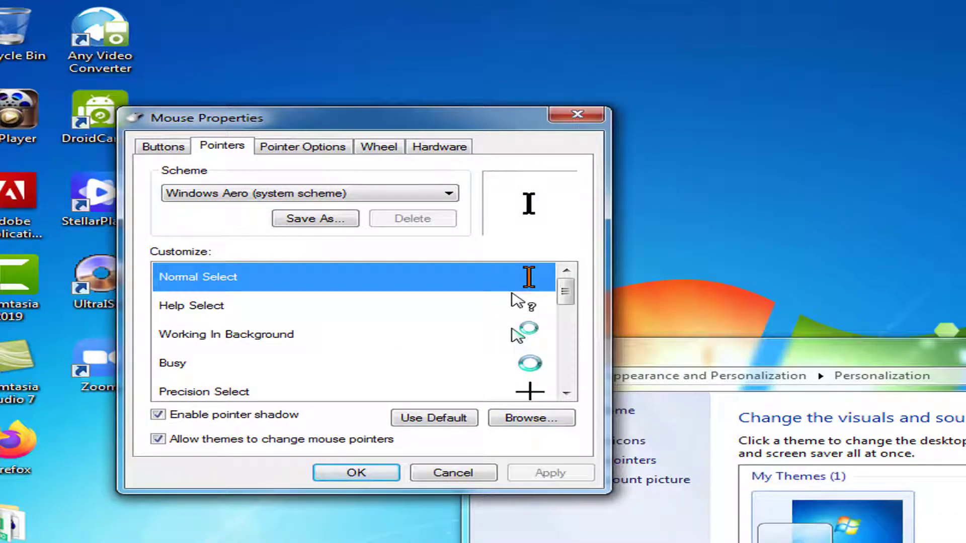